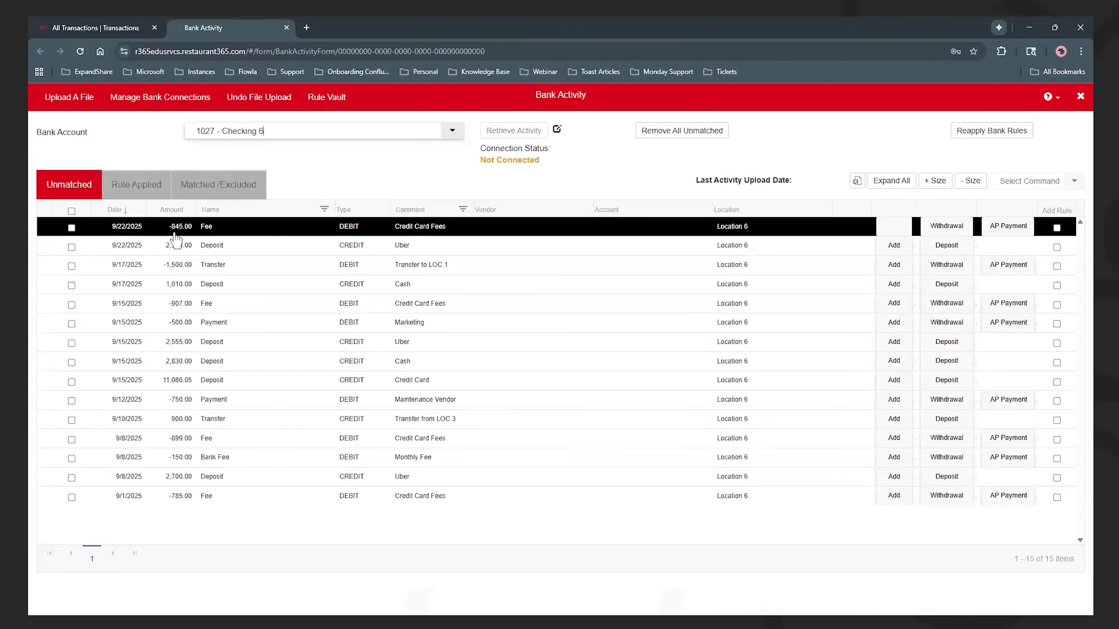
# Review the matched bank activity and inspect the AP payment matched to the water payment, then return to the unmatched transactions
pyautogui.click(213, 187)
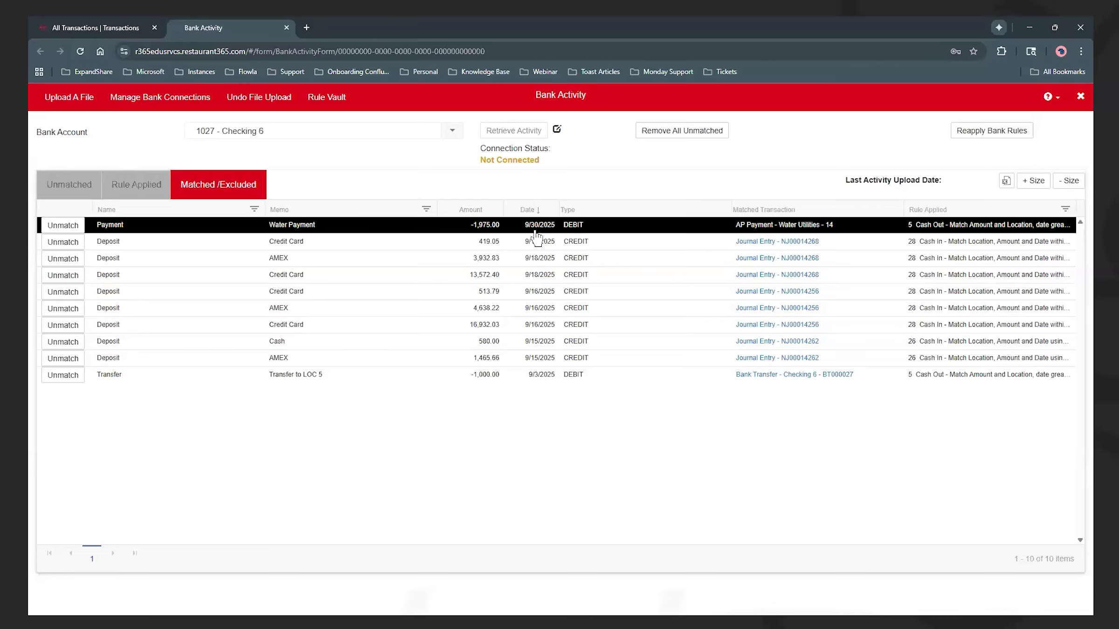
pyautogui.click(797, 227)
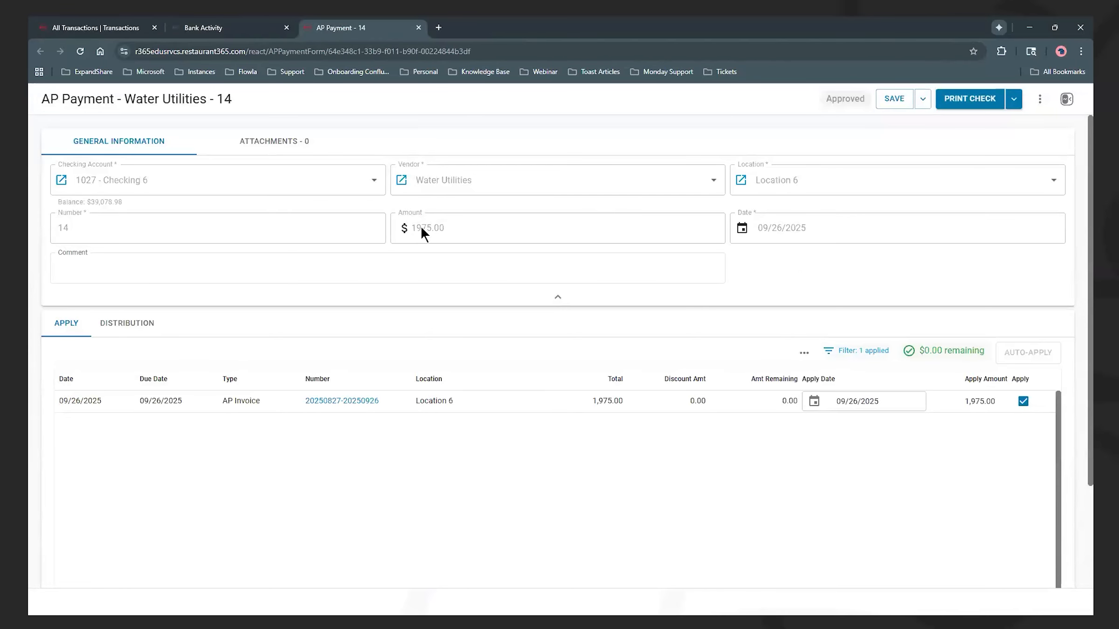
pyautogui.click(418, 28)
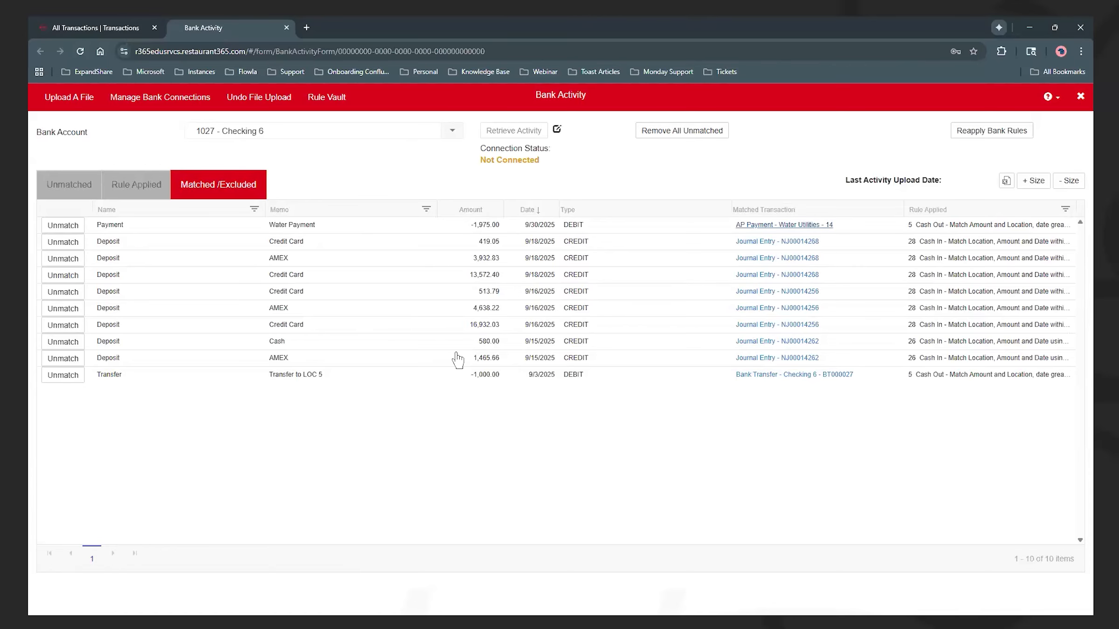
pyautogui.click(82, 186)
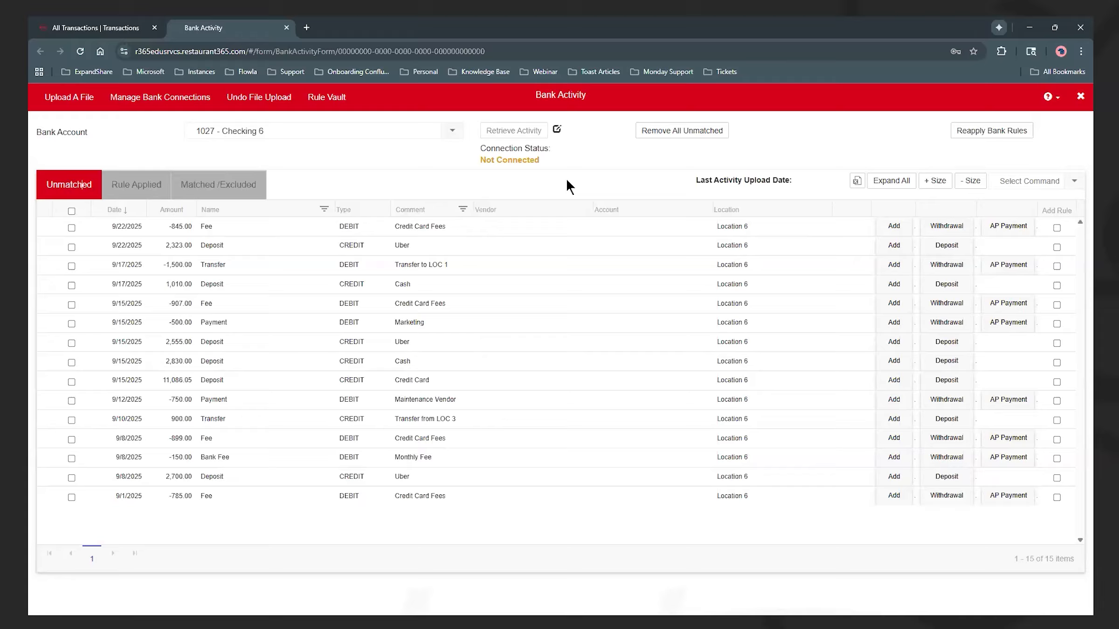
pyautogui.click(287, 304)
pyautogui.click(431, 245)
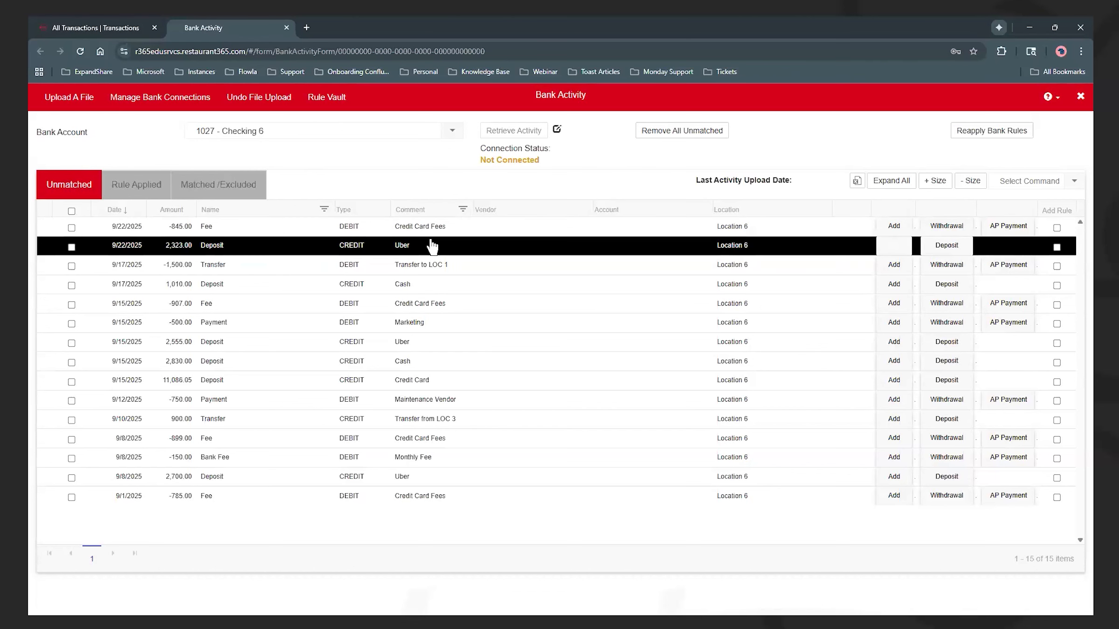
pyautogui.click(438, 282)
pyautogui.click(450, 362)
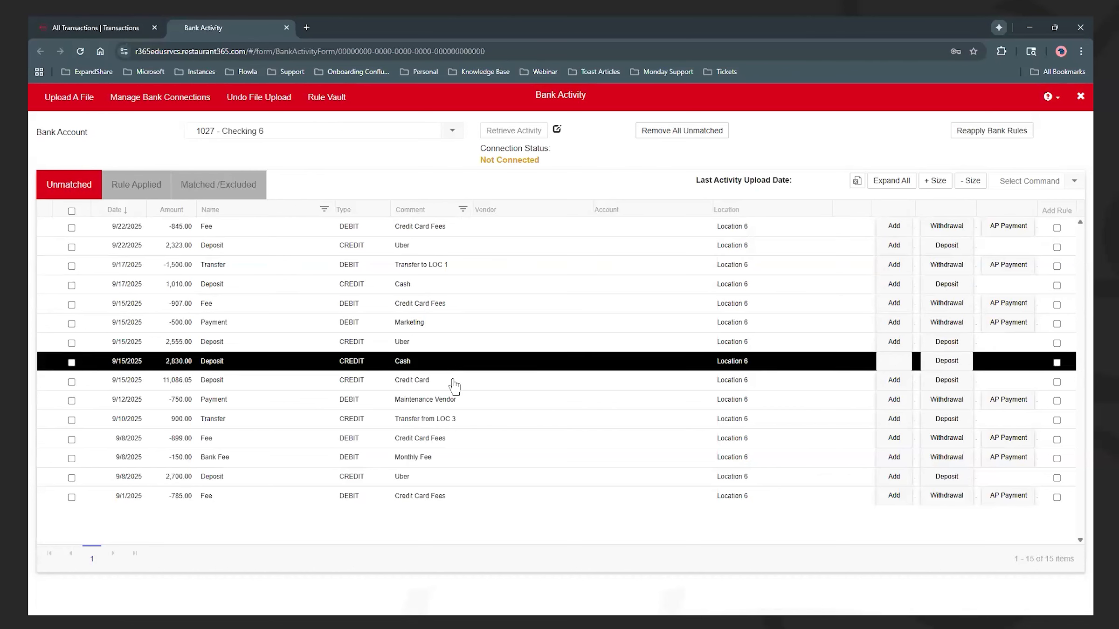
pyautogui.click(454, 382)
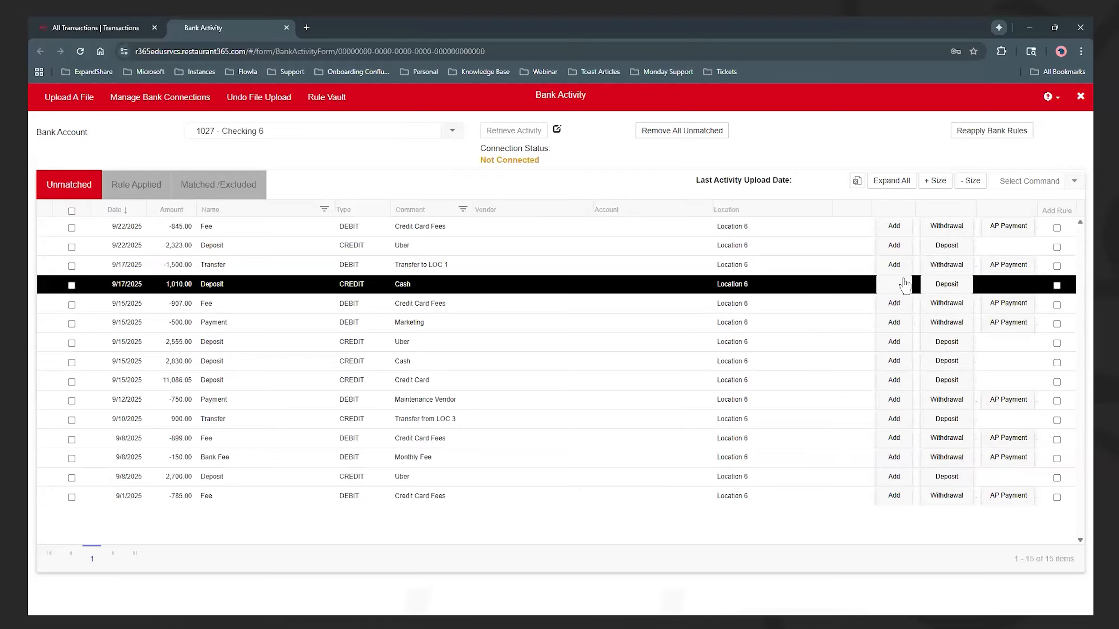
# Start a bank deposit for the unmatched 9/17/2025 cash deposit and include the 09/16/2025 undeposited payment of 1,011.00
pyautogui.click(949, 286)
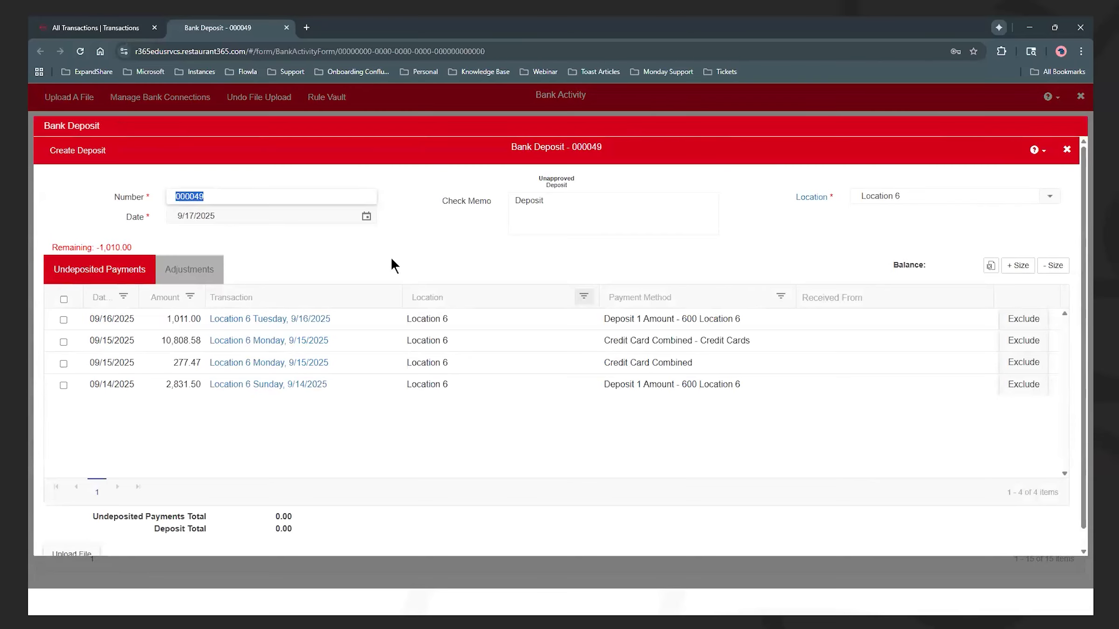
pyautogui.click(368, 322)
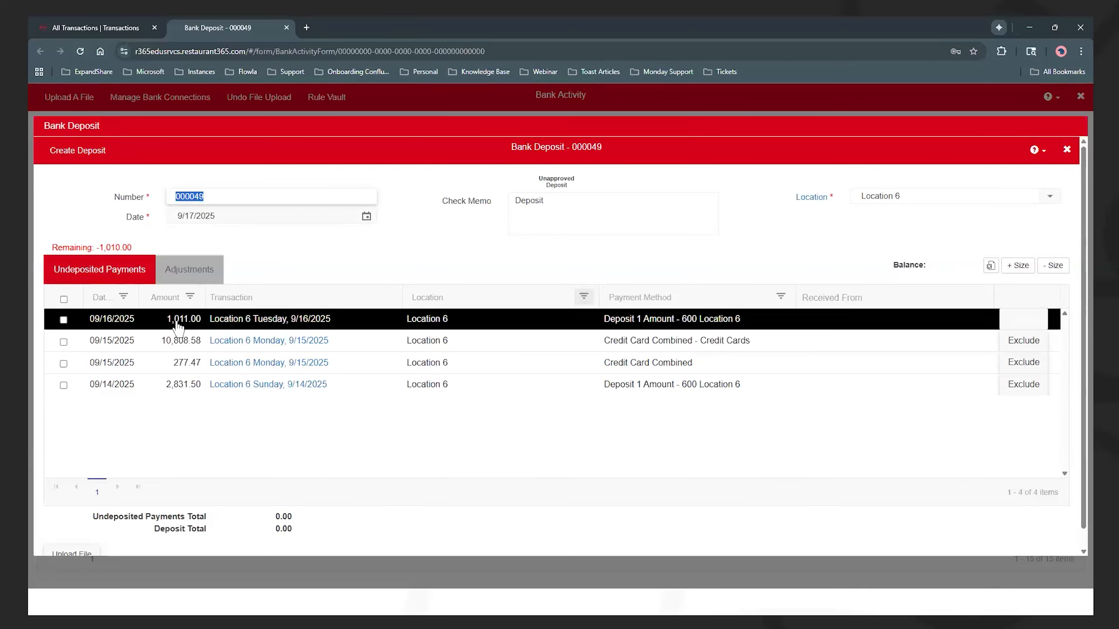
pyautogui.click(62, 321)
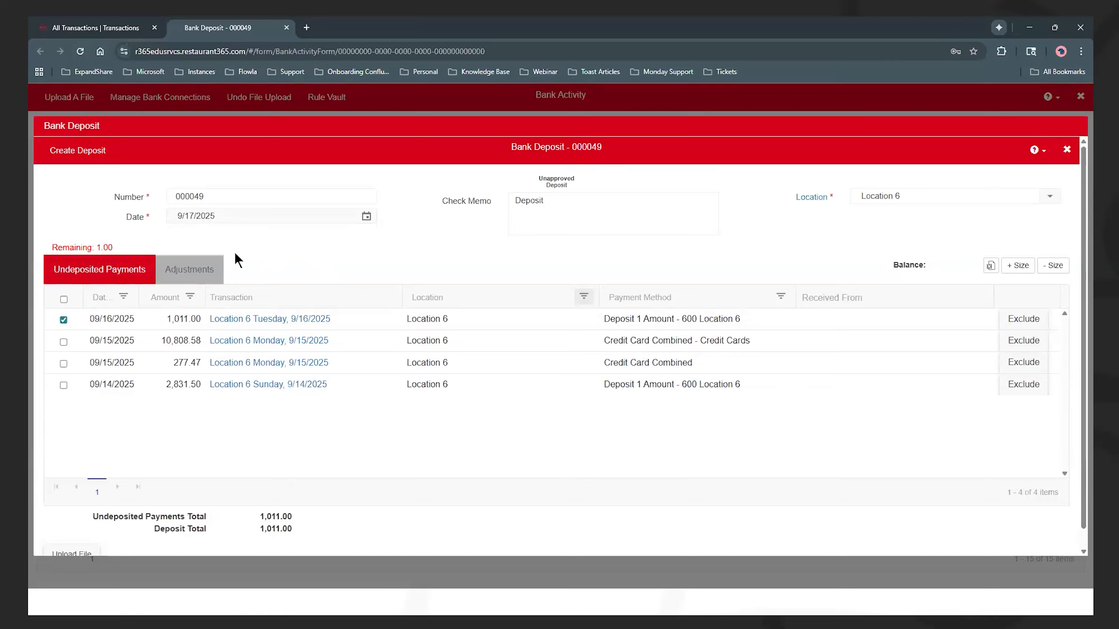
pyautogui.click(354, 327)
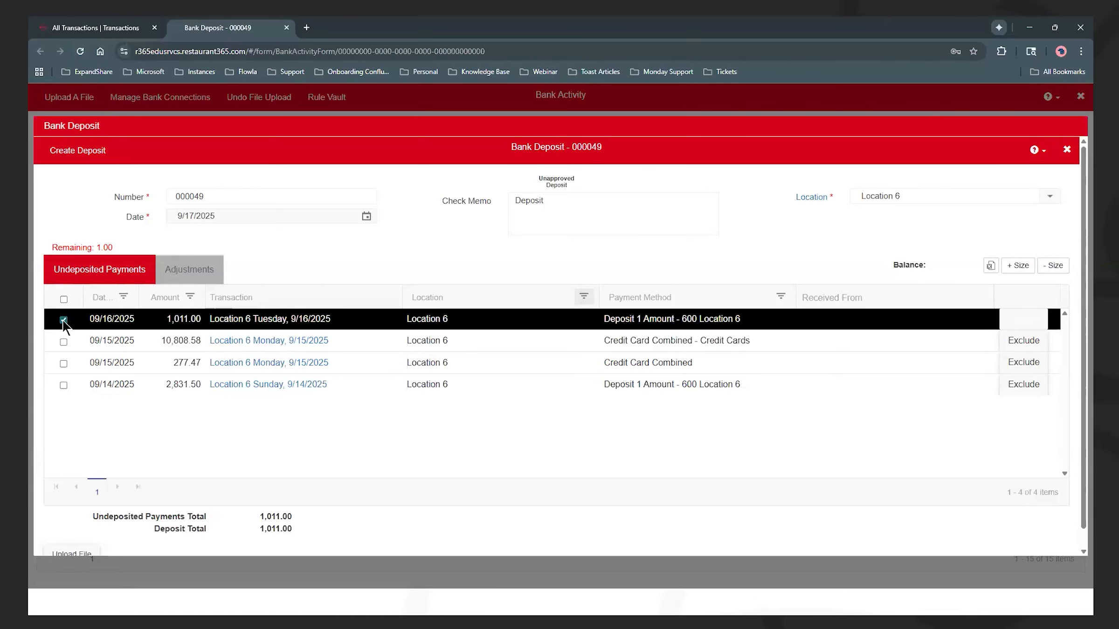
# Add a -1.00 adjustment to account 7202 - Cash Over/Short for Location 6 on the bank deposit
pyautogui.click(187, 275)
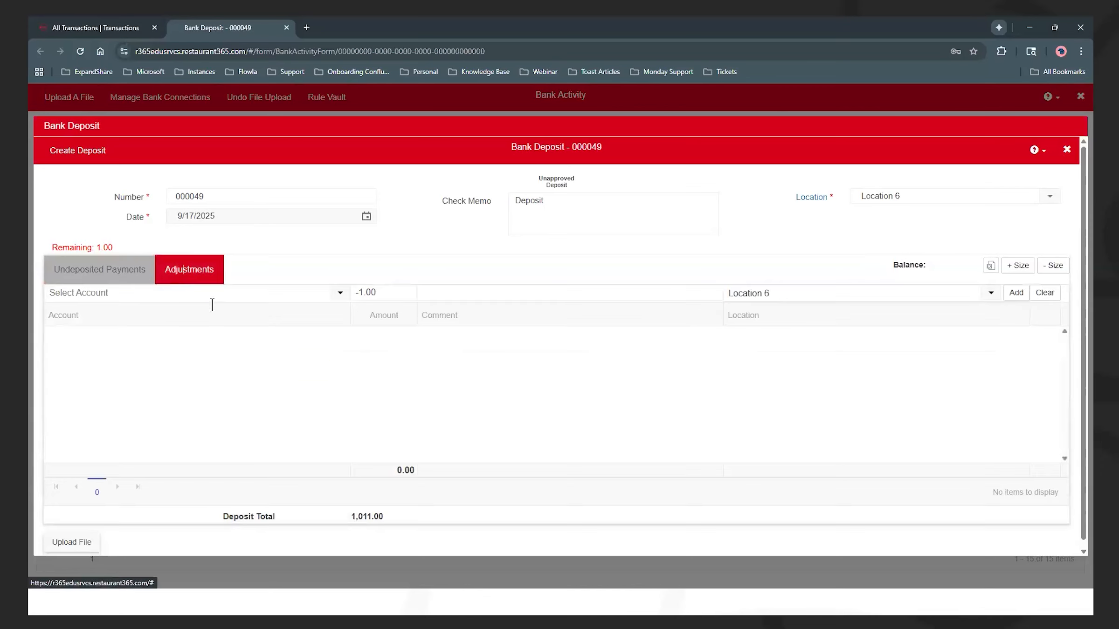
pyautogui.click(209, 292)
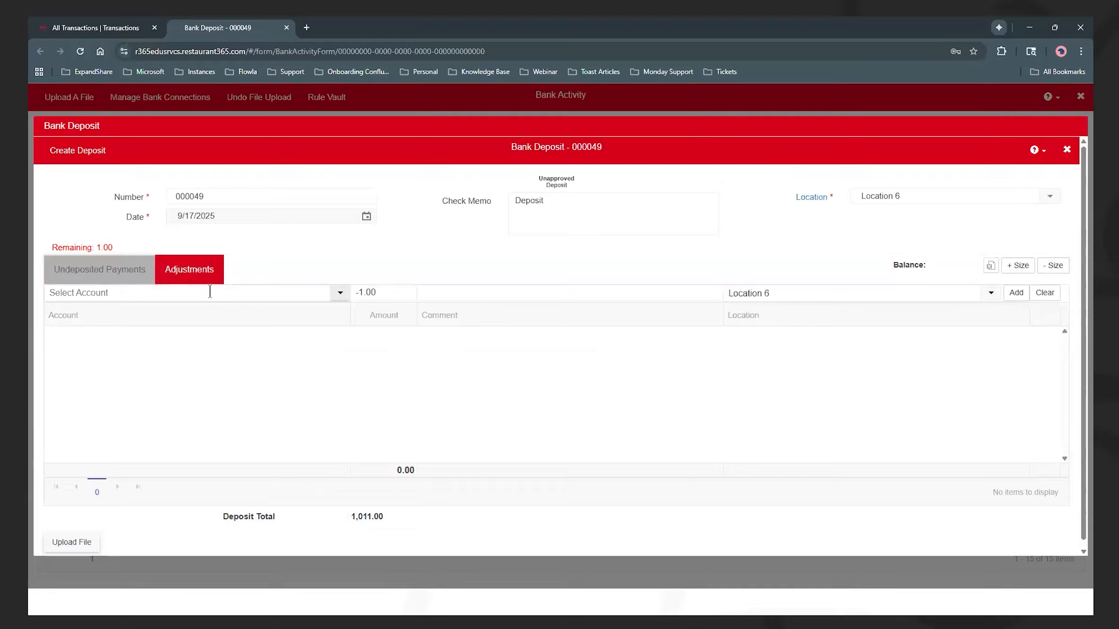
pyautogui.write('cash over/Short')
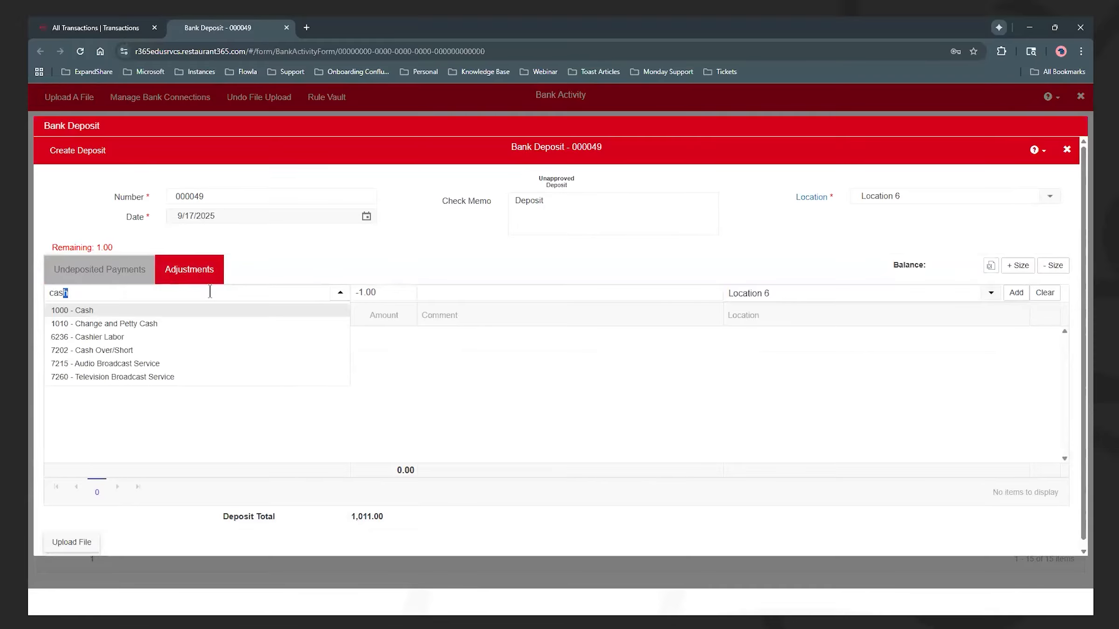
pyautogui.click(224, 312)
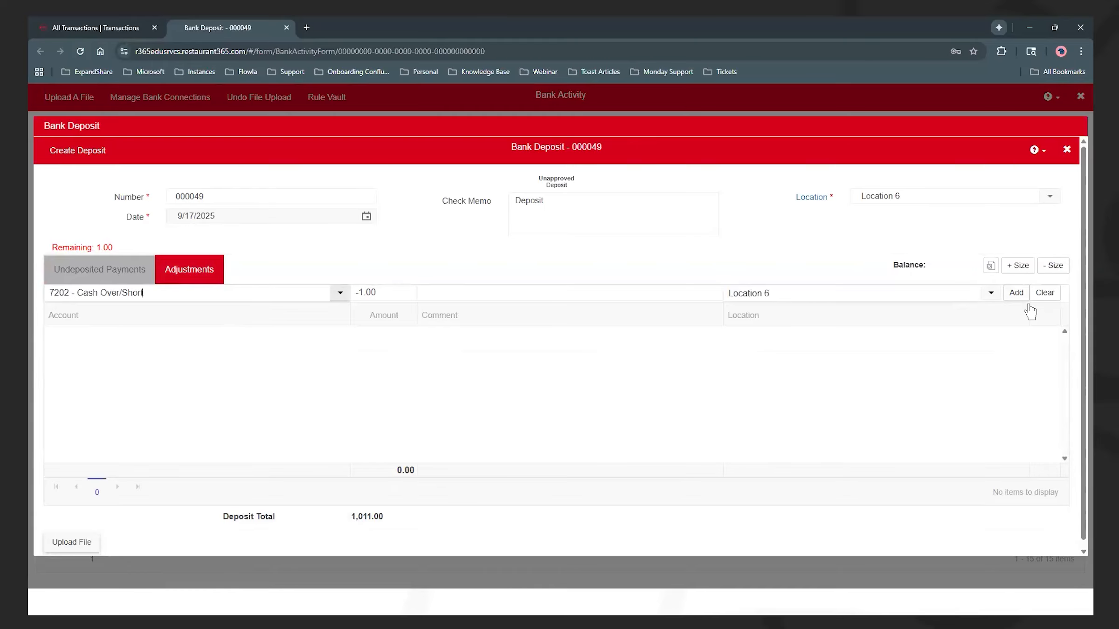
pyautogui.click(1016, 293)
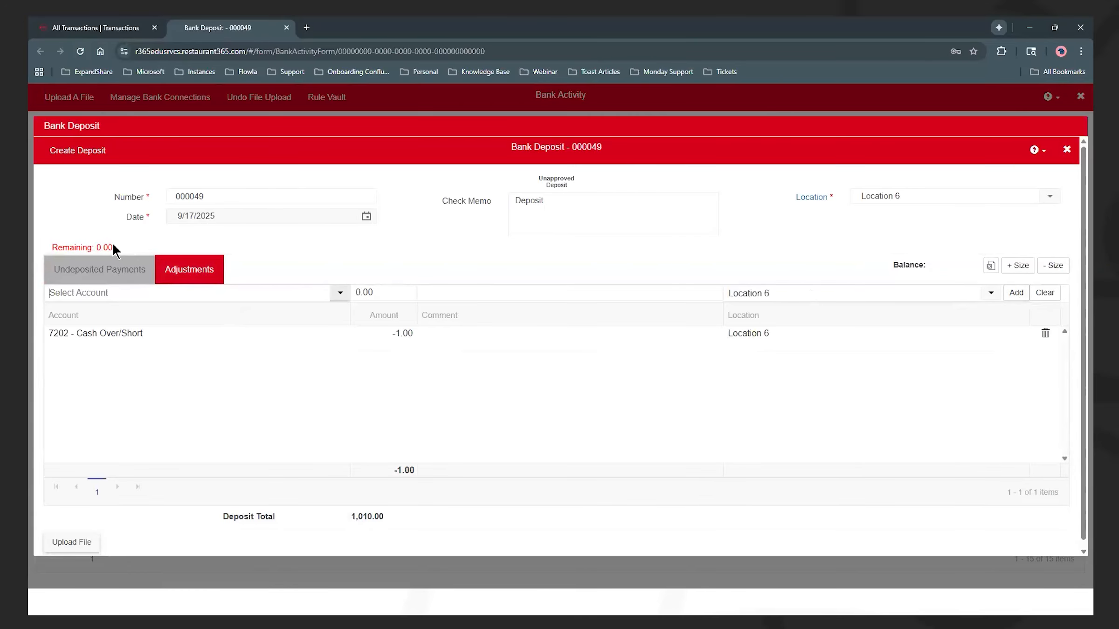
# Create the cash bank deposit, check it among the matched transactions, and return to the unmatched list
pyautogui.click(81, 158)
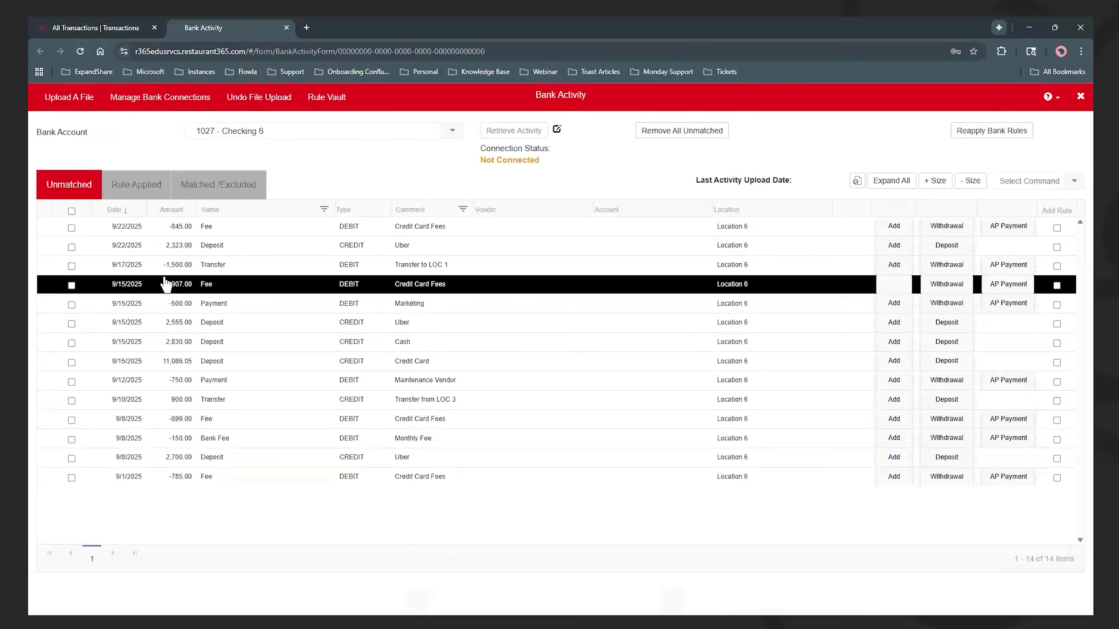
pyautogui.click(227, 189)
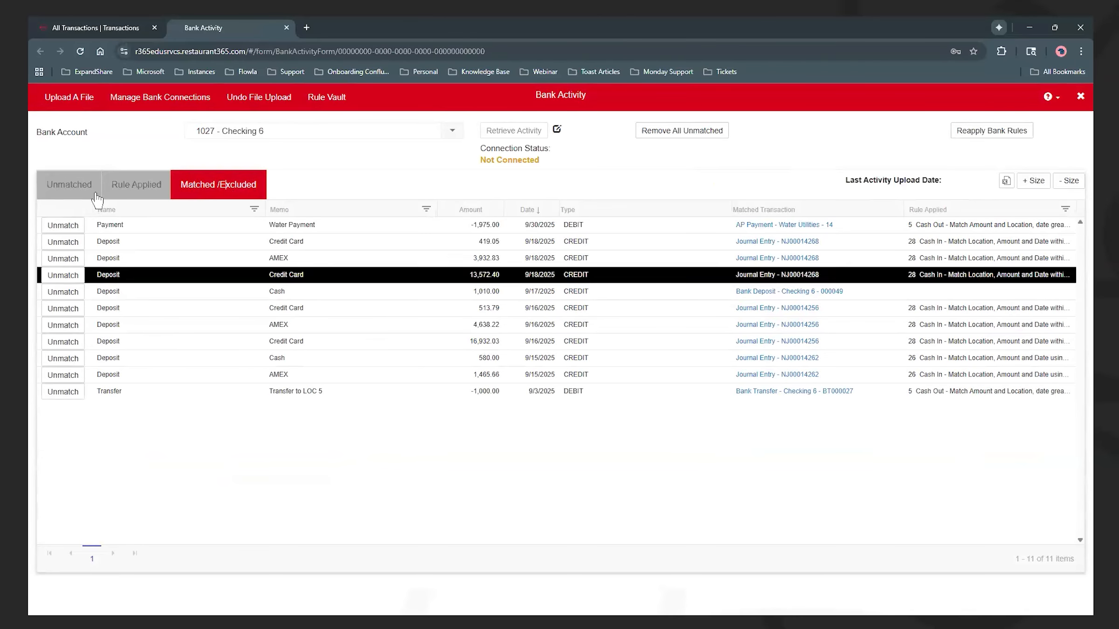
pyautogui.click(77, 192)
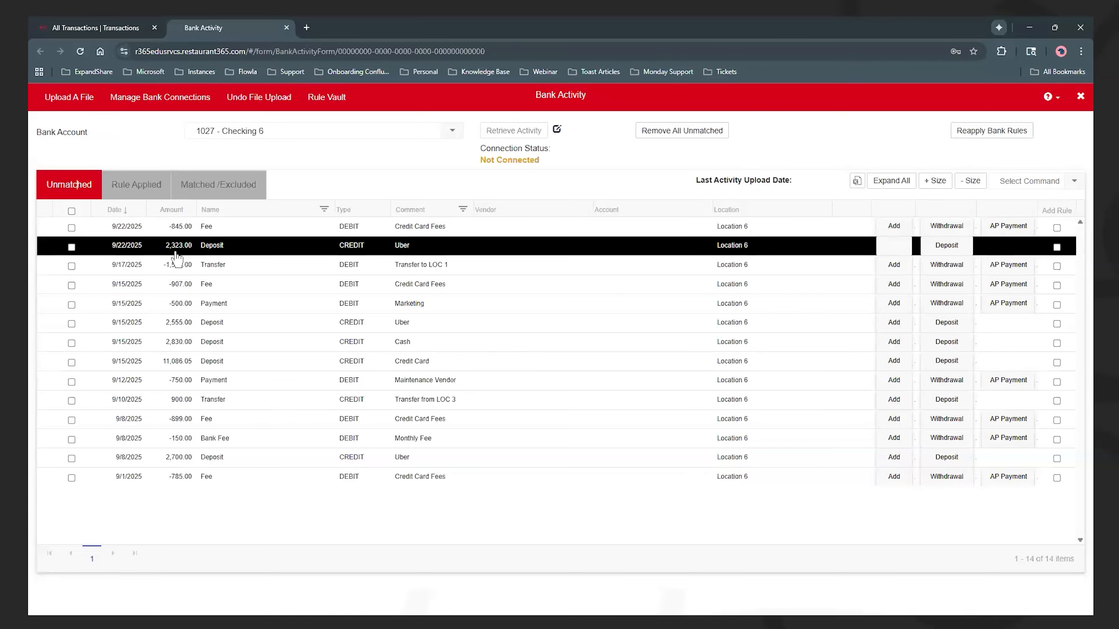
# Start a bank deposit for the 9/22/2025 Uber transaction and add a 2,323.00 adjustment to account 1091 - Uber Eats A/R
pyautogui.click(947, 251)
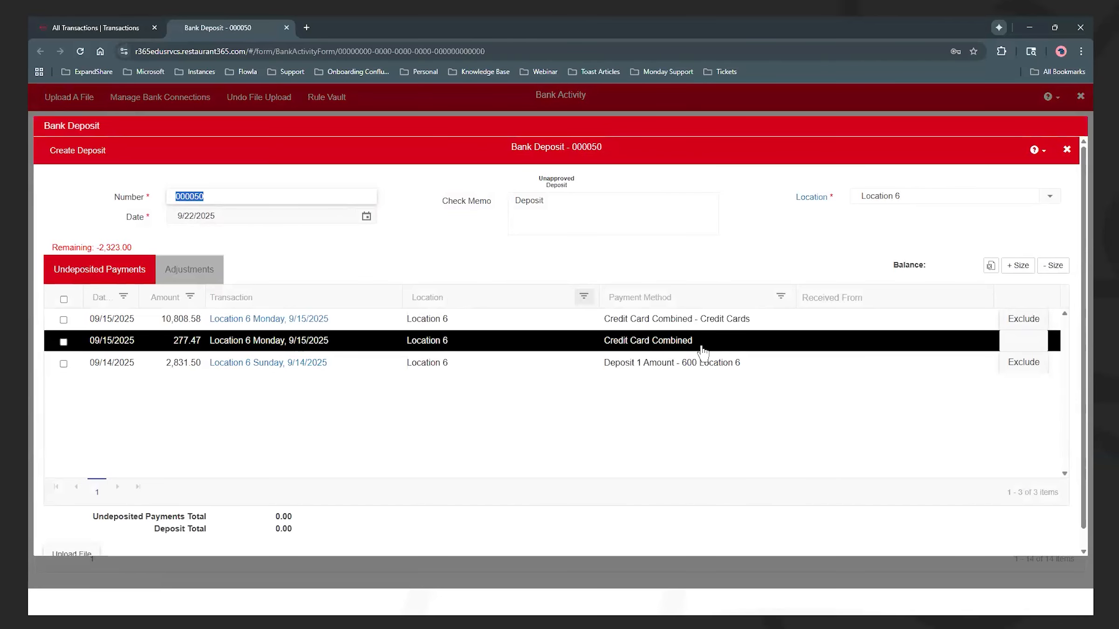
pyautogui.click(185, 276)
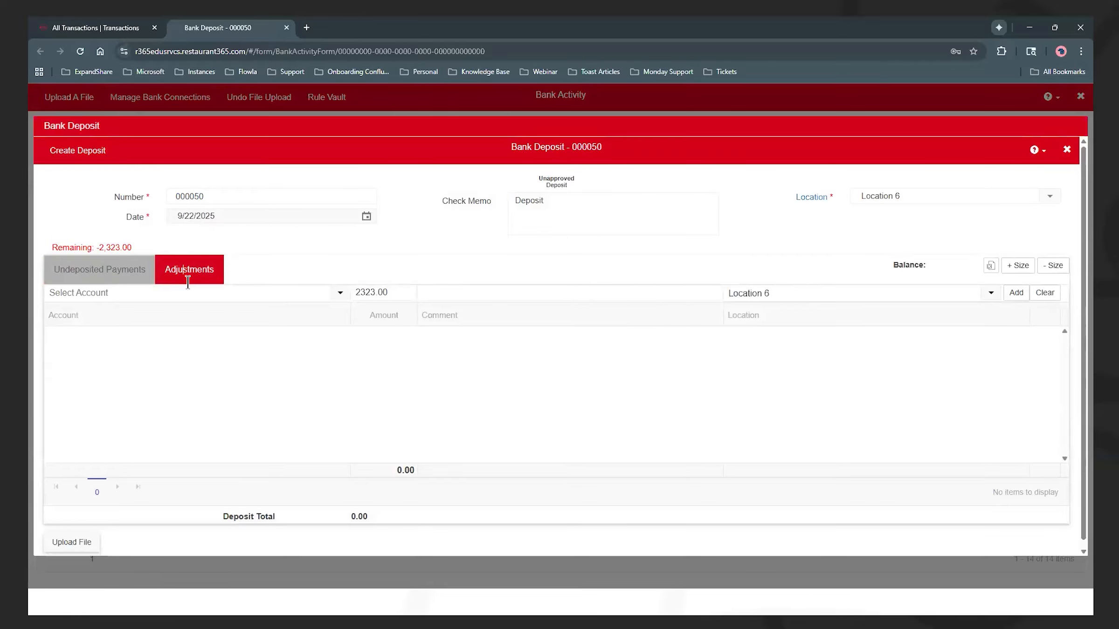
pyautogui.click(198, 293)
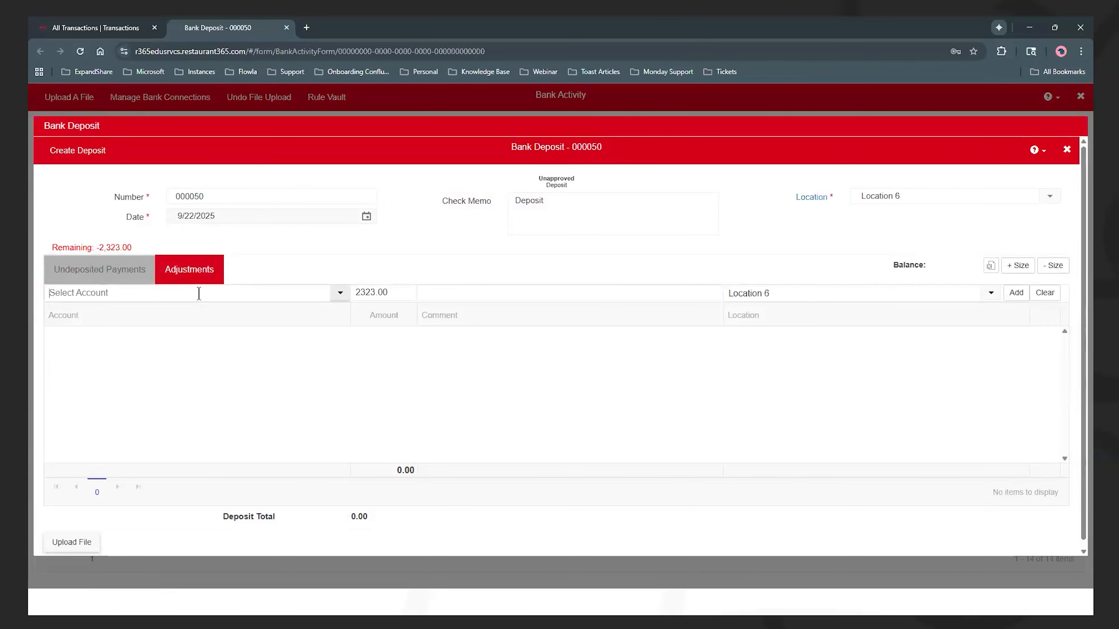
pyautogui.write('uber Eats A/R')
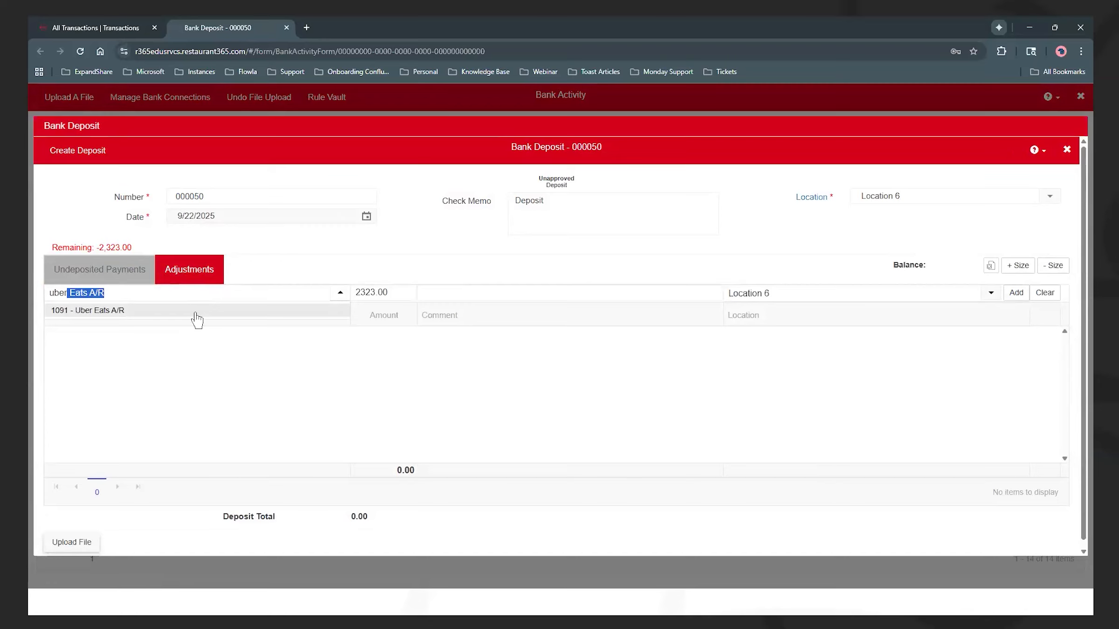
pyautogui.click(196, 312)
pyautogui.click(1013, 294)
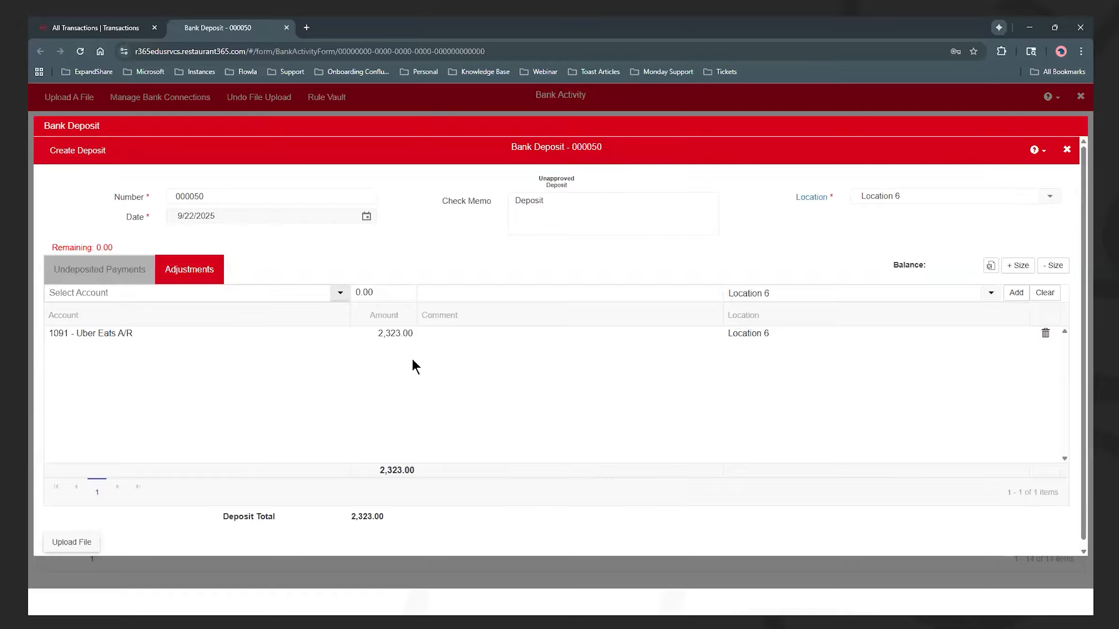
# Set the amount of the Uber Eats A/R adjustment line to 2,500.00
pyautogui.click(391, 339)
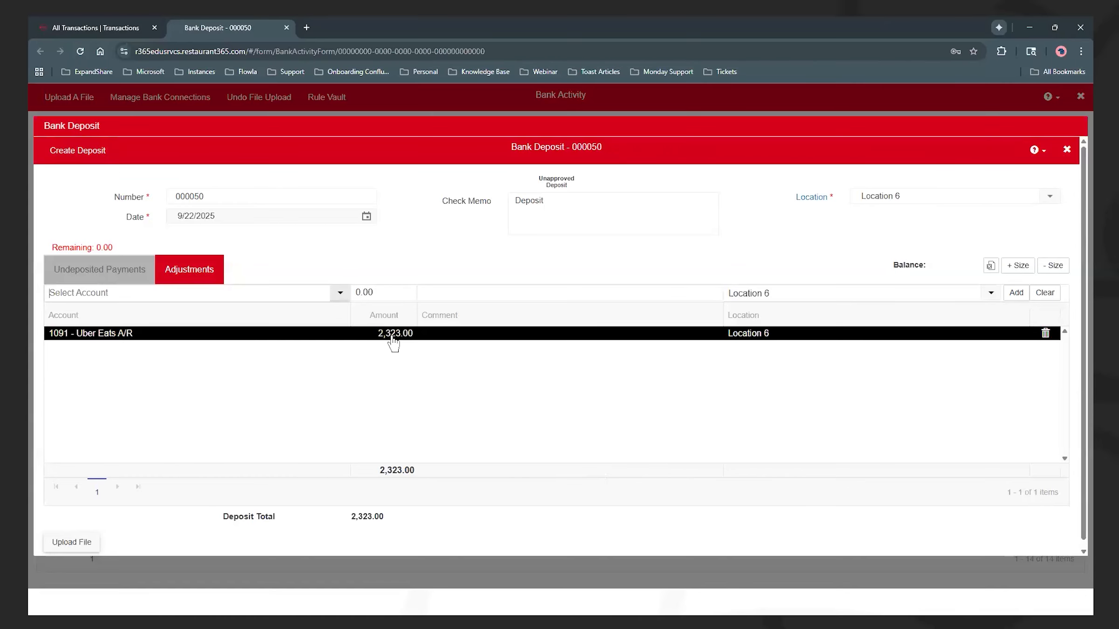
pyautogui.click(392, 339)
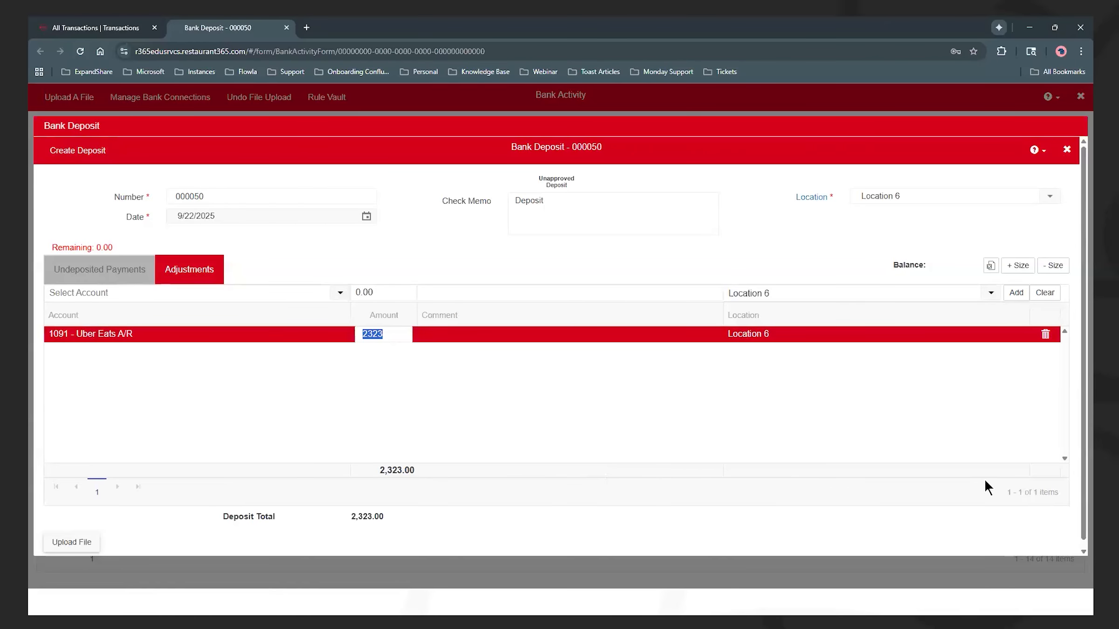
pyautogui.write('2500')
pyautogui.click(402, 234)
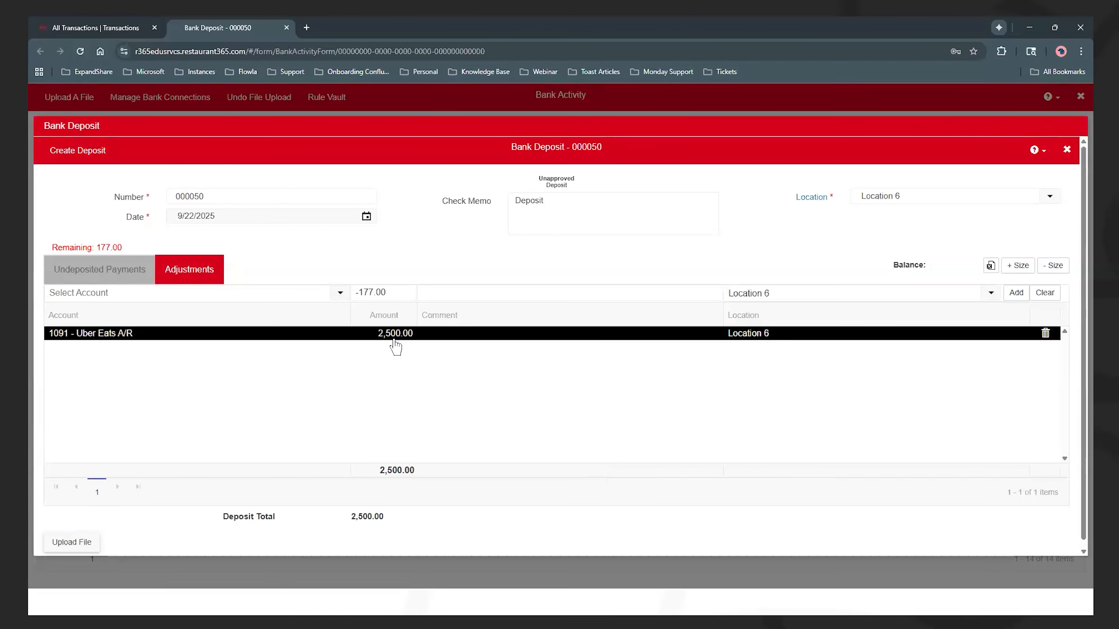
# Add a -177.00 adjustment to account 7537 - Third Party Delivery Fees for Location 6
pyautogui.click(392, 293)
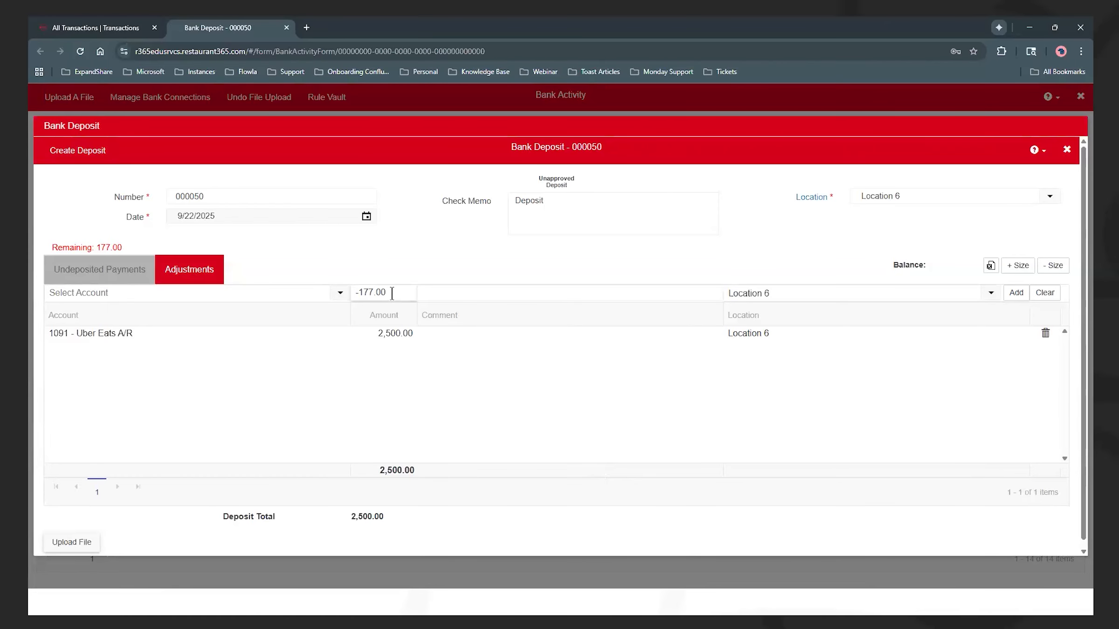
pyautogui.click(222, 295)
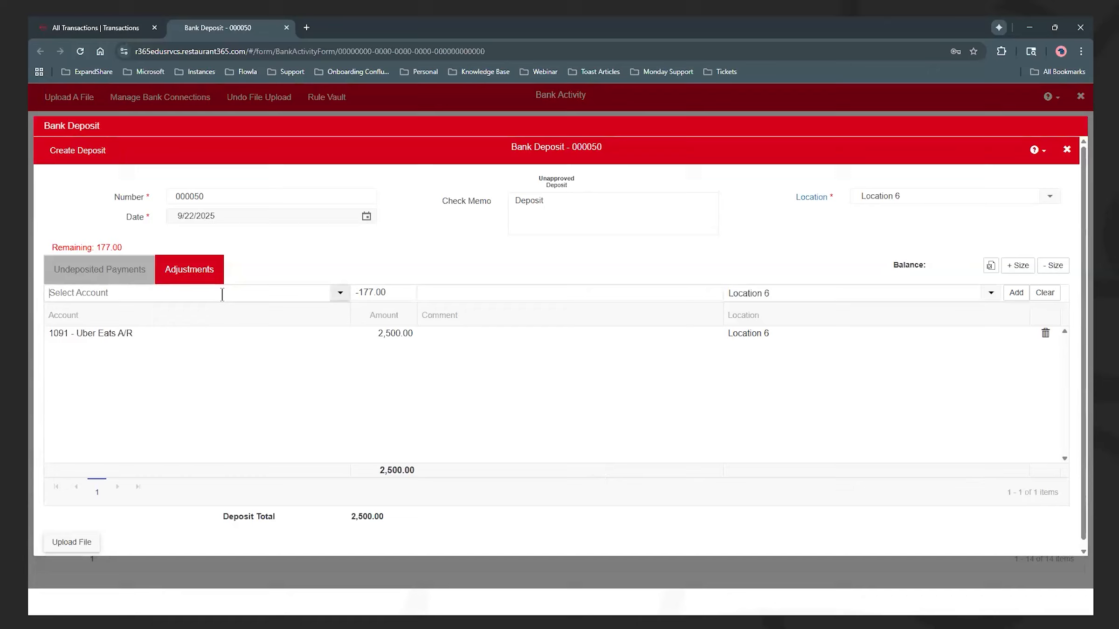
pyautogui.write('delivery Charges Income')
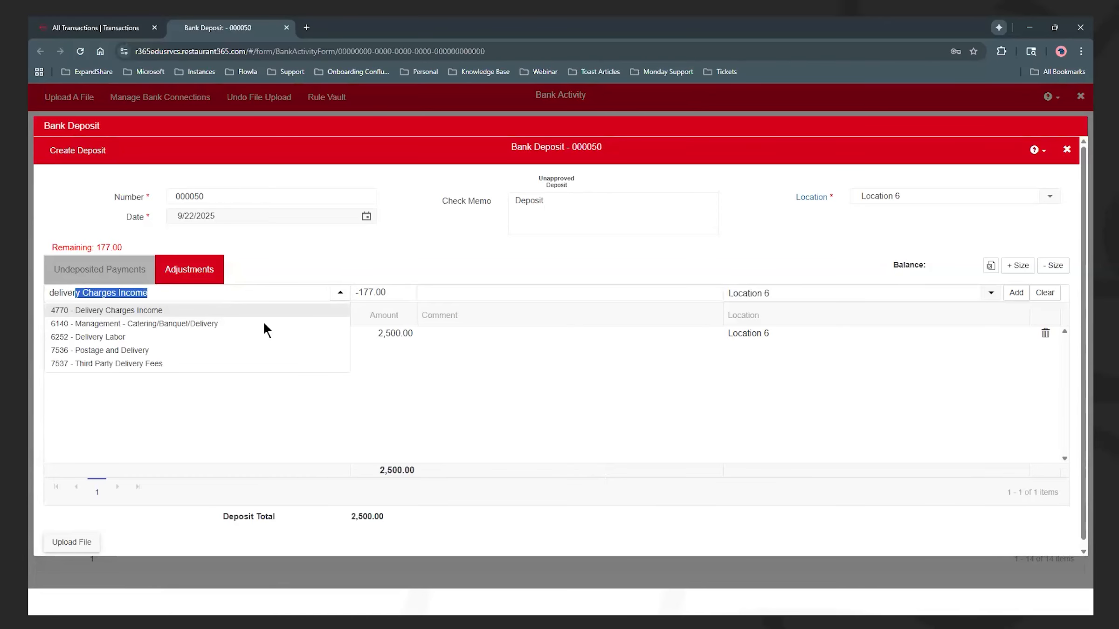
pyautogui.click(252, 364)
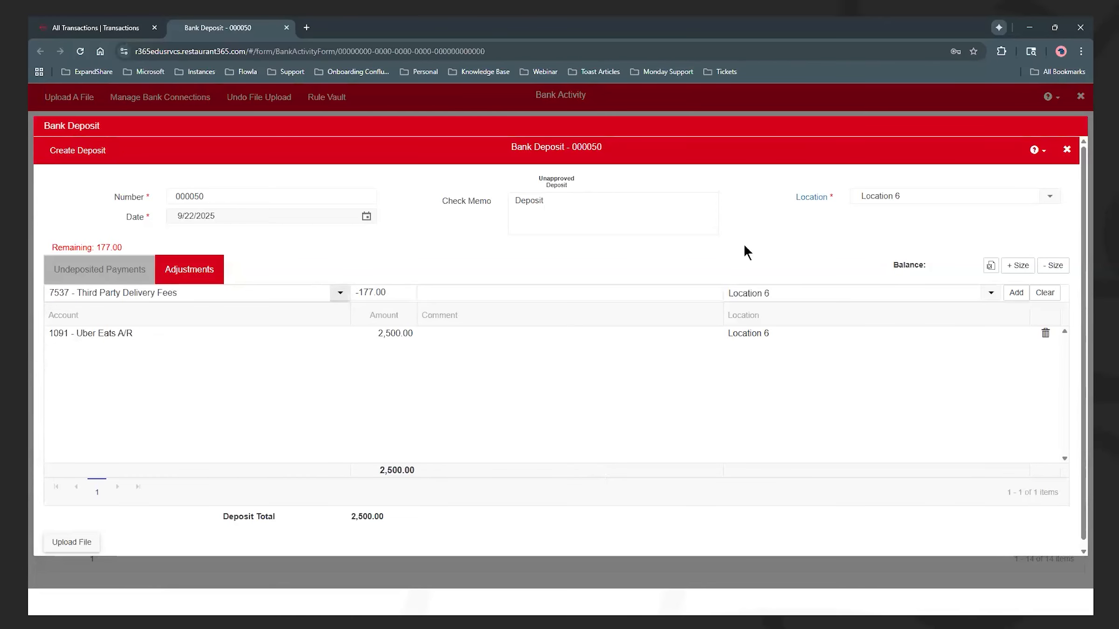
pyautogui.click(1016, 292)
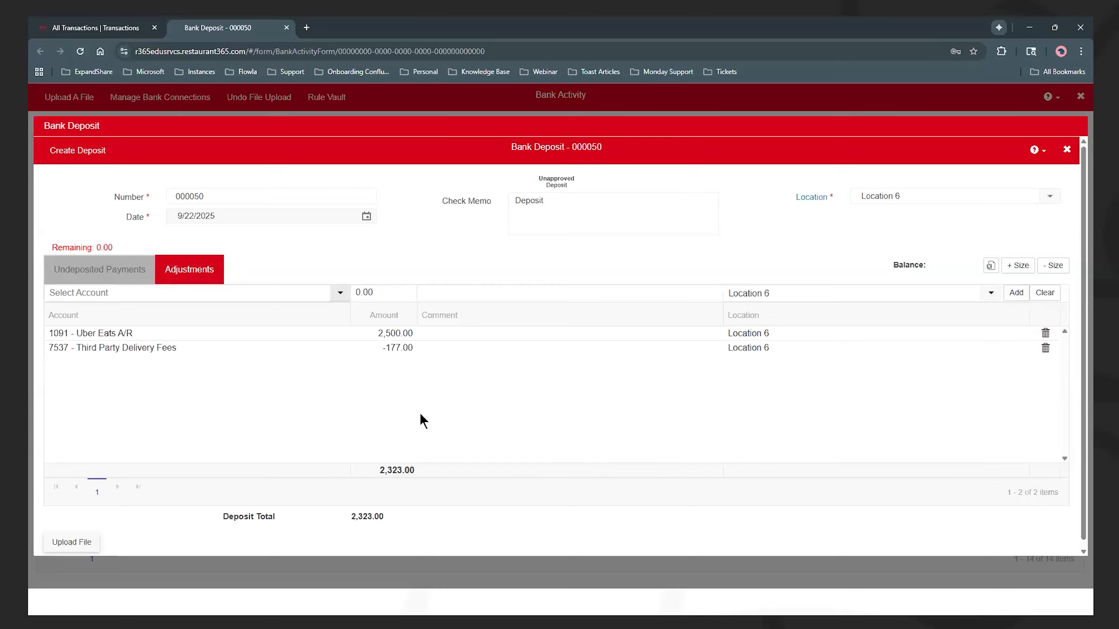
pyautogui.click(405, 349)
# Create the Uber bank deposit, check its match in the matched transactions, and return to the unmatched list
pyautogui.click(74, 152)
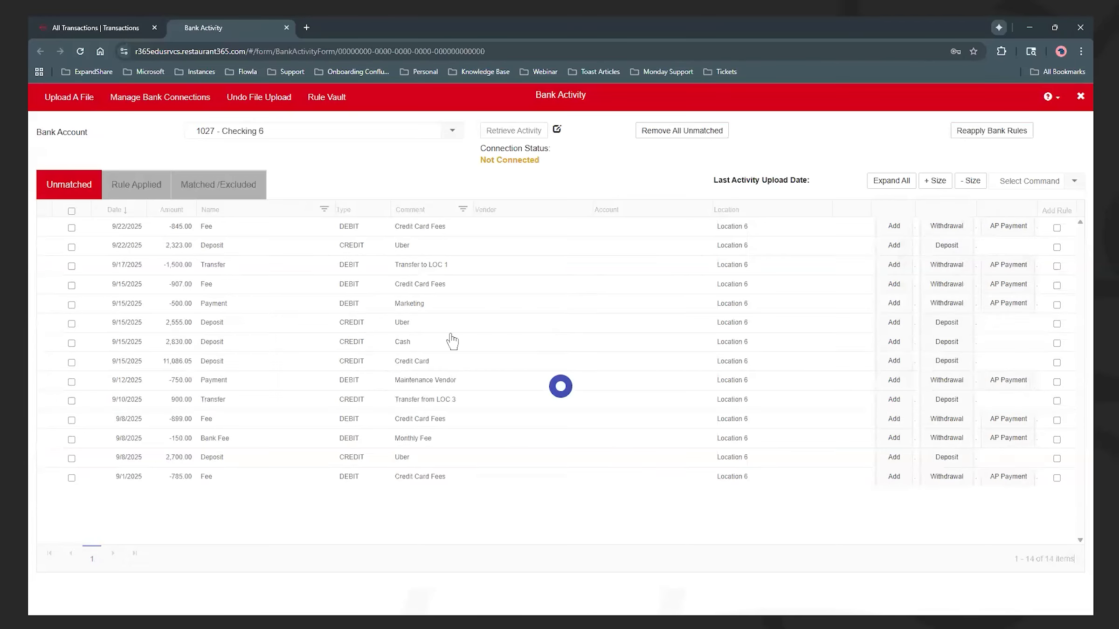
pyautogui.click(225, 186)
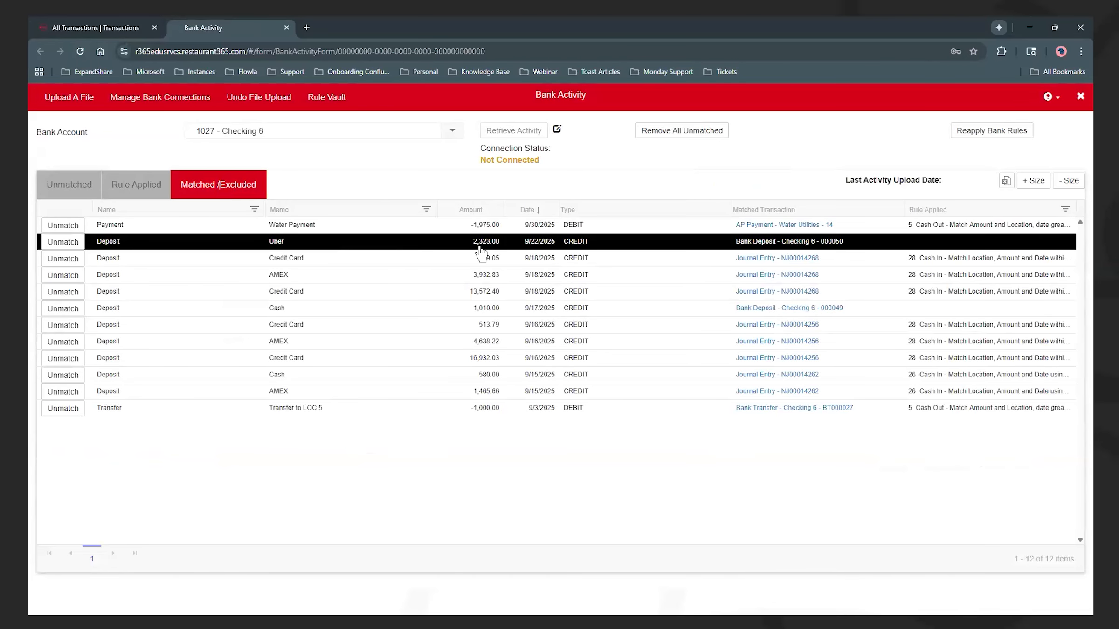
pyautogui.click(74, 188)
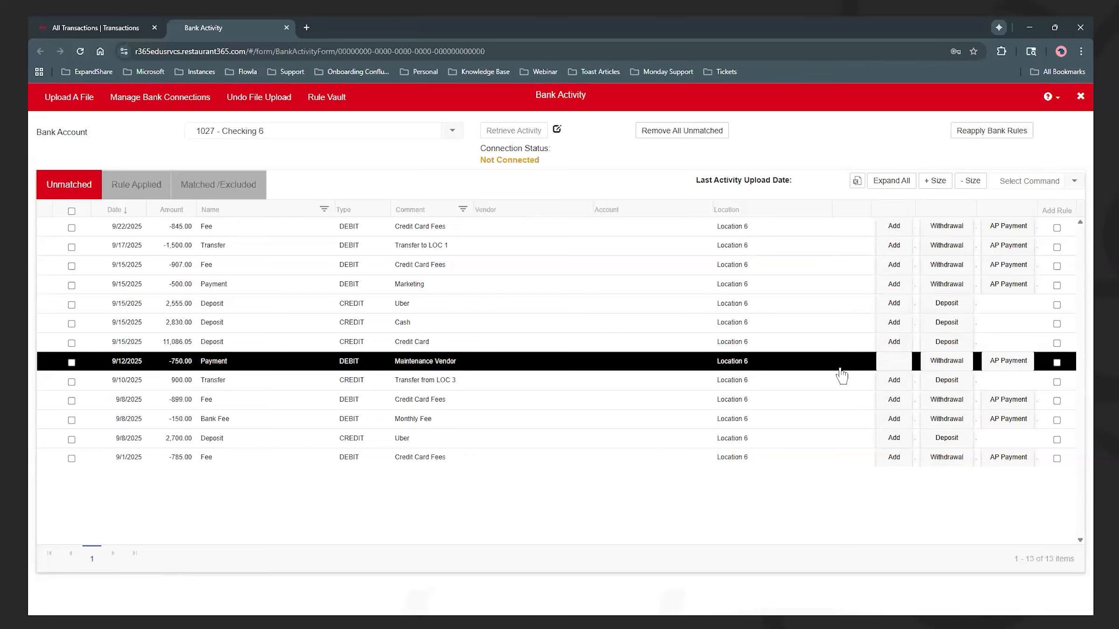
# Create an AP payment to Maintenance Vendor for the 9/12/2025 -750.00 transaction, applied to the vendor's 09/01/2025 invoice
pyautogui.click(1007, 368)
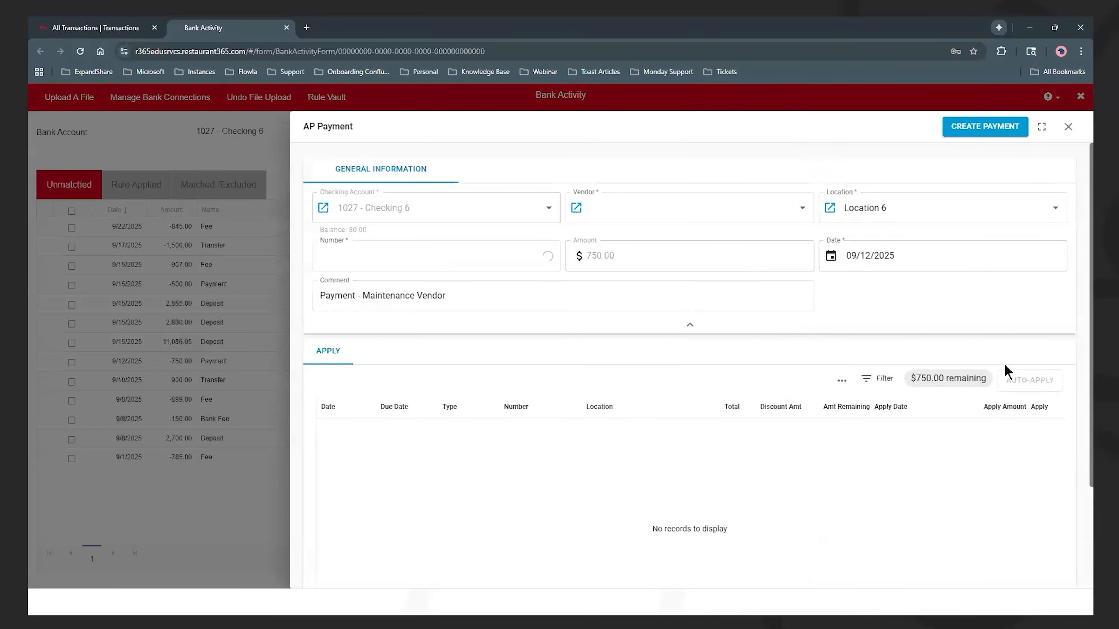
pyautogui.click(675, 220)
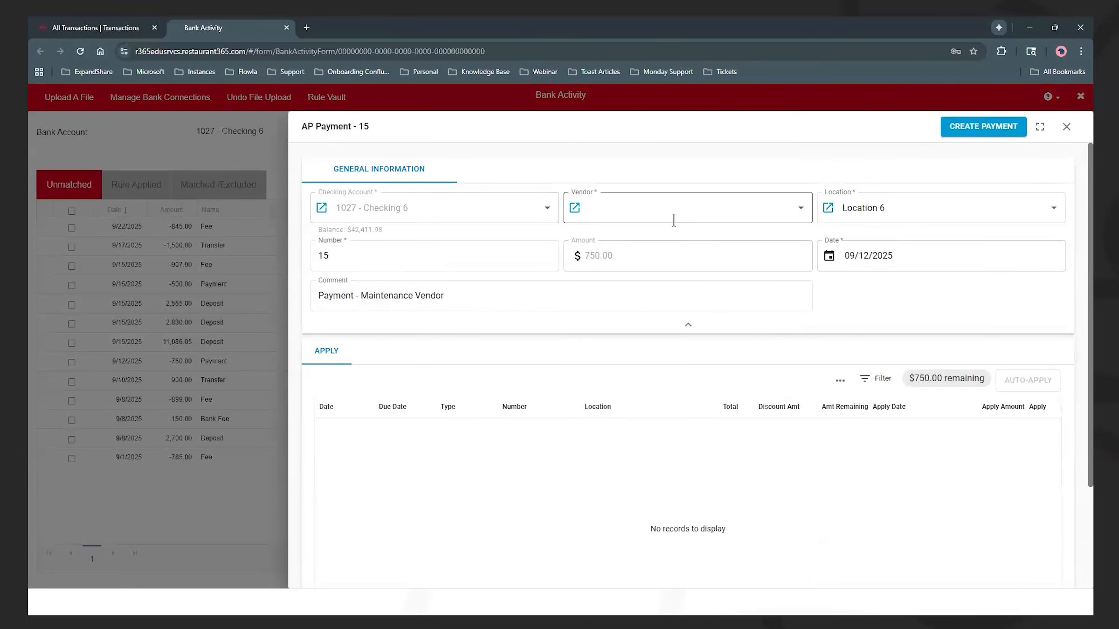
pyautogui.write('main')
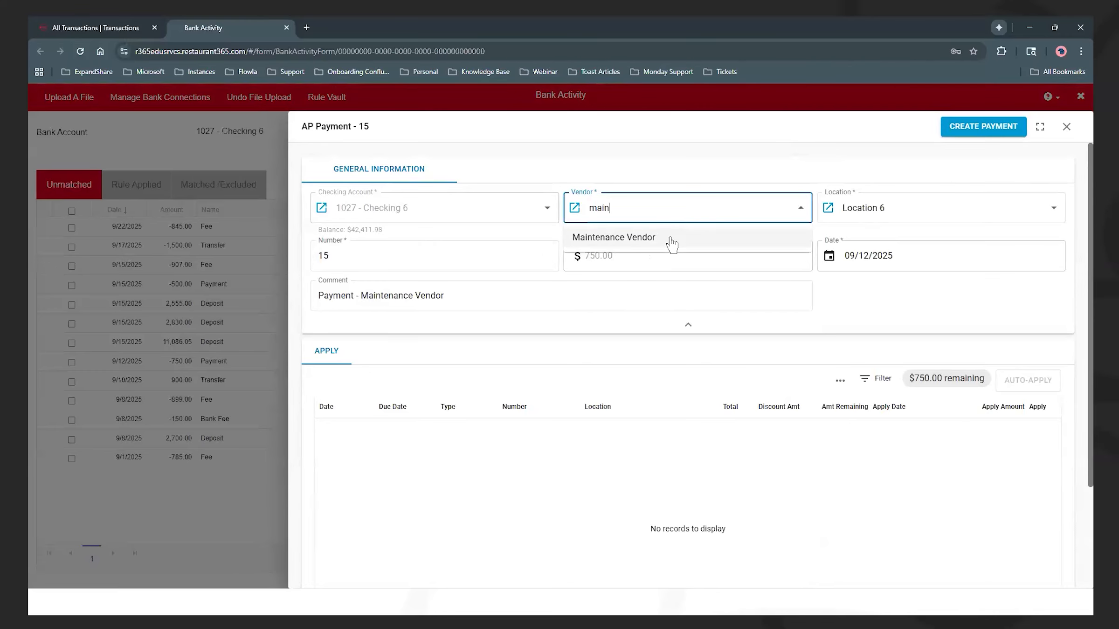
pyautogui.click(671, 241)
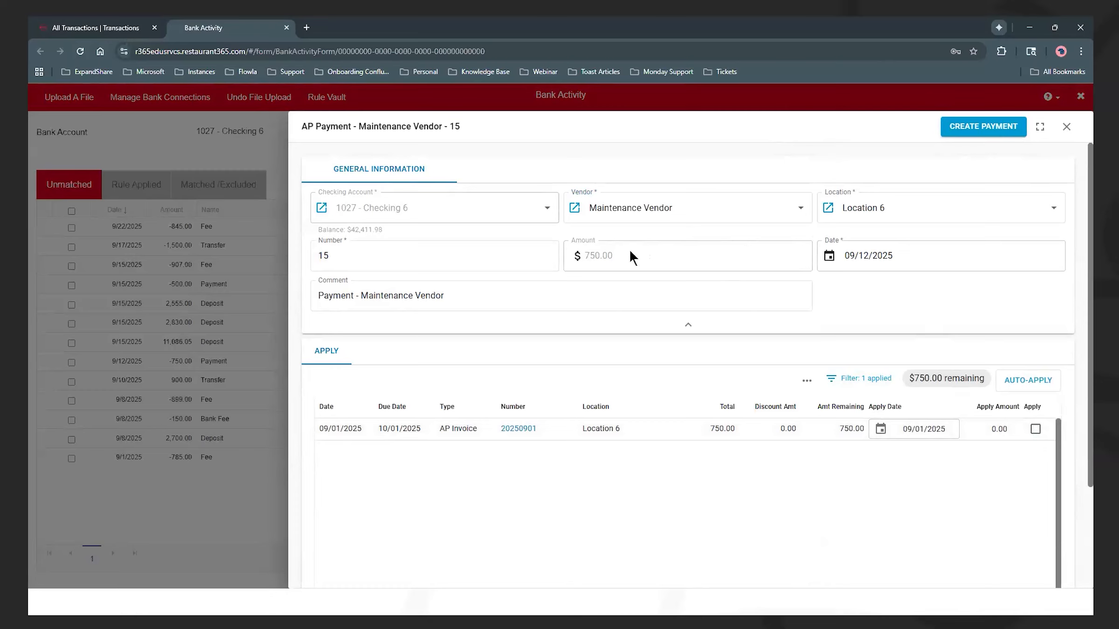
pyautogui.click(1036, 430)
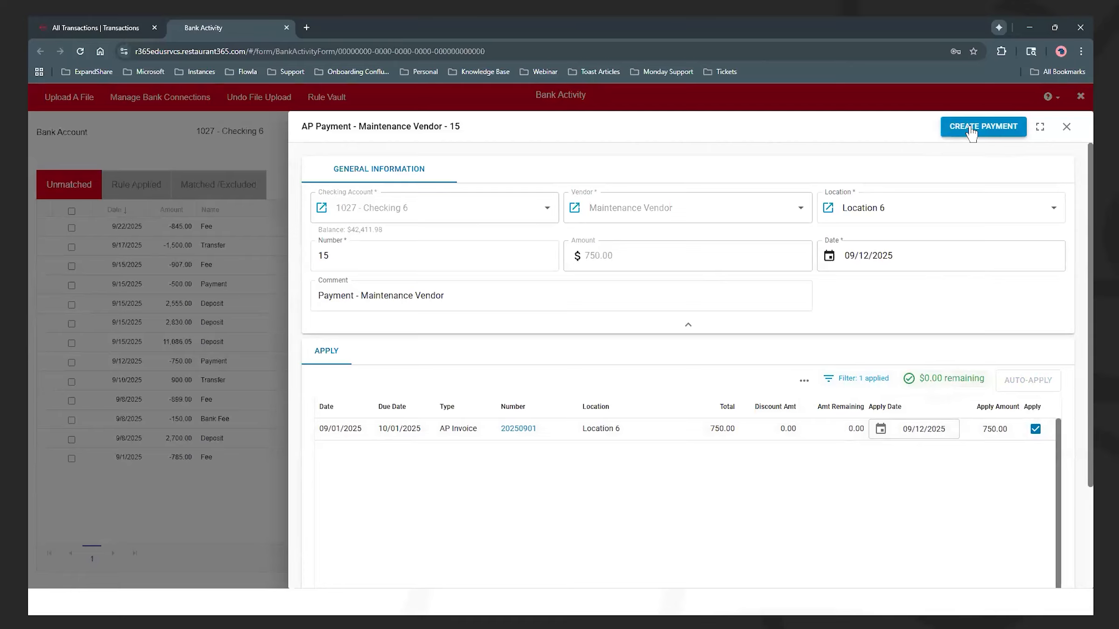
pyautogui.click(947, 136)
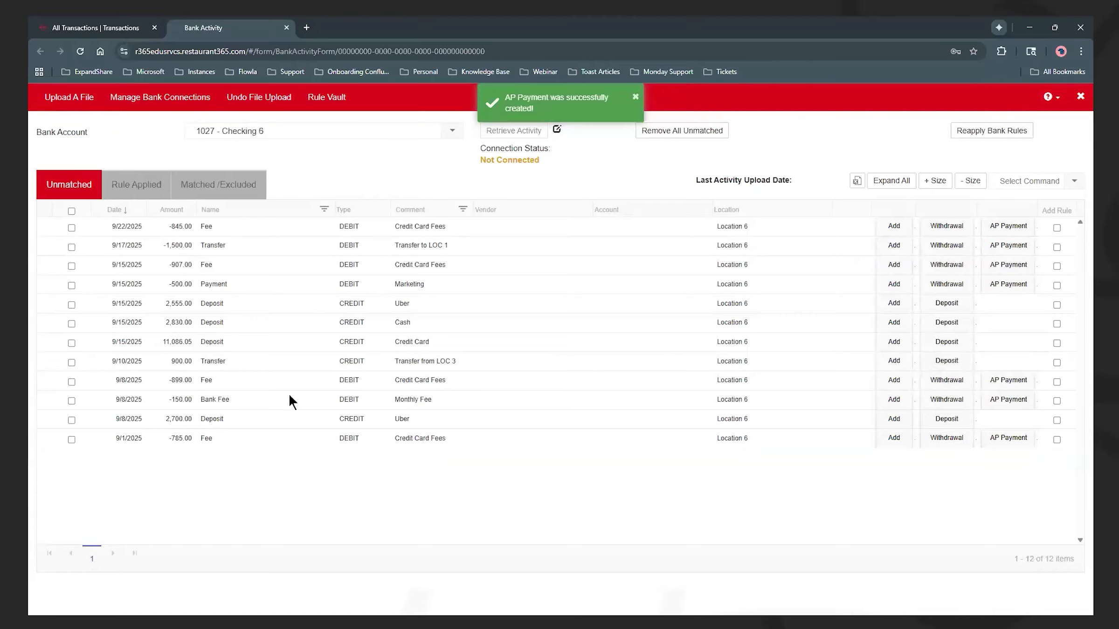
# Check the Maintenance Vendor payment's match in the matched transactions and return to the unmatched list
pyautogui.click(220, 195)
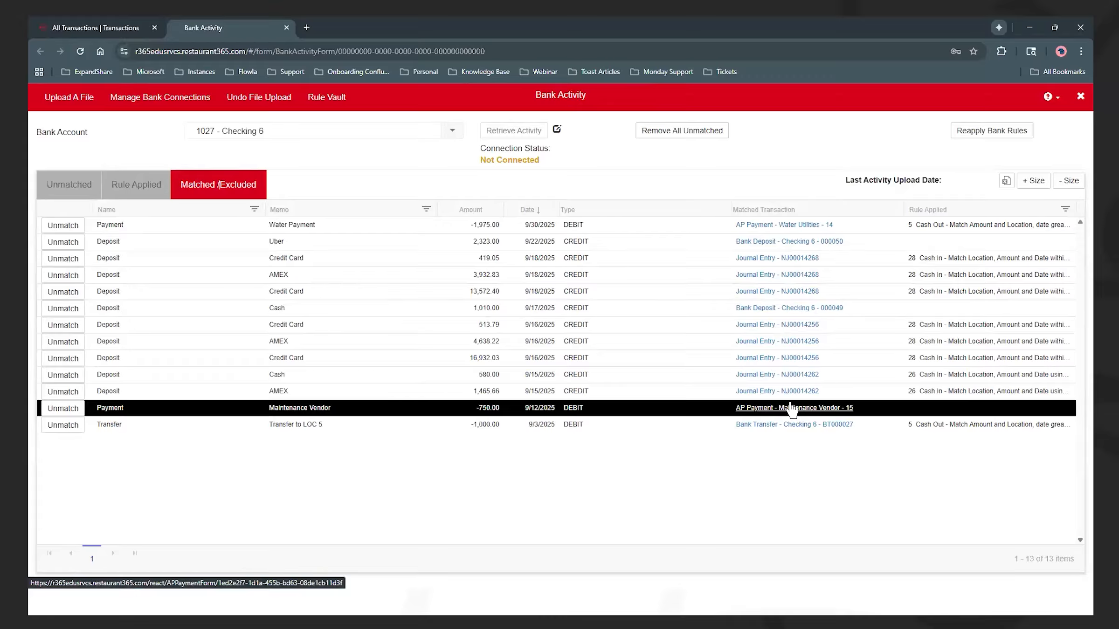
pyautogui.click(67, 185)
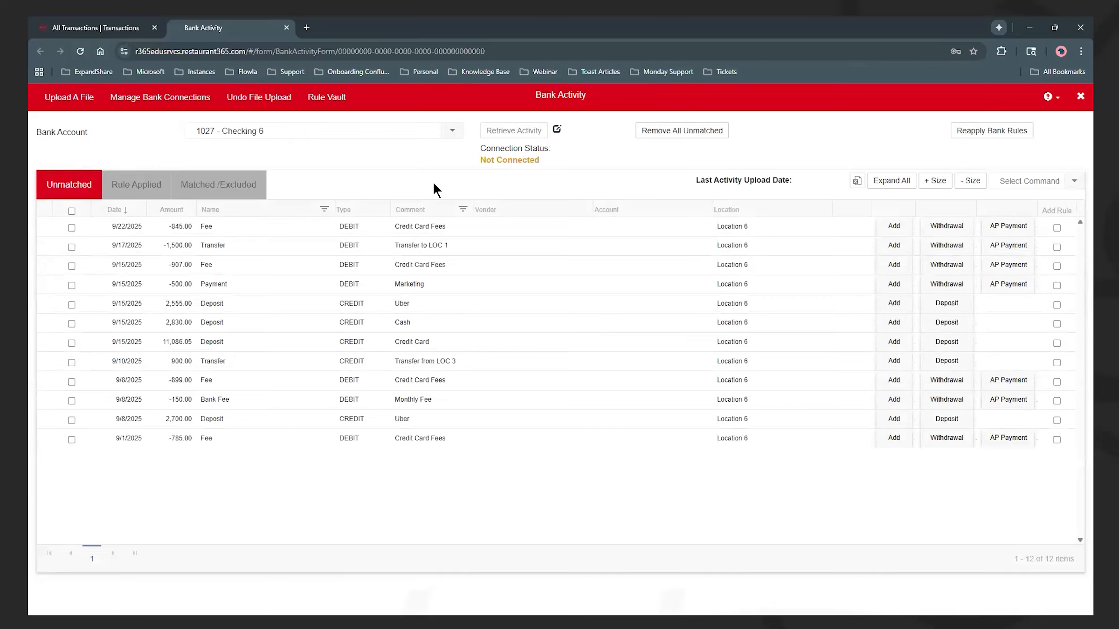
pyautogui.click(434, 286)
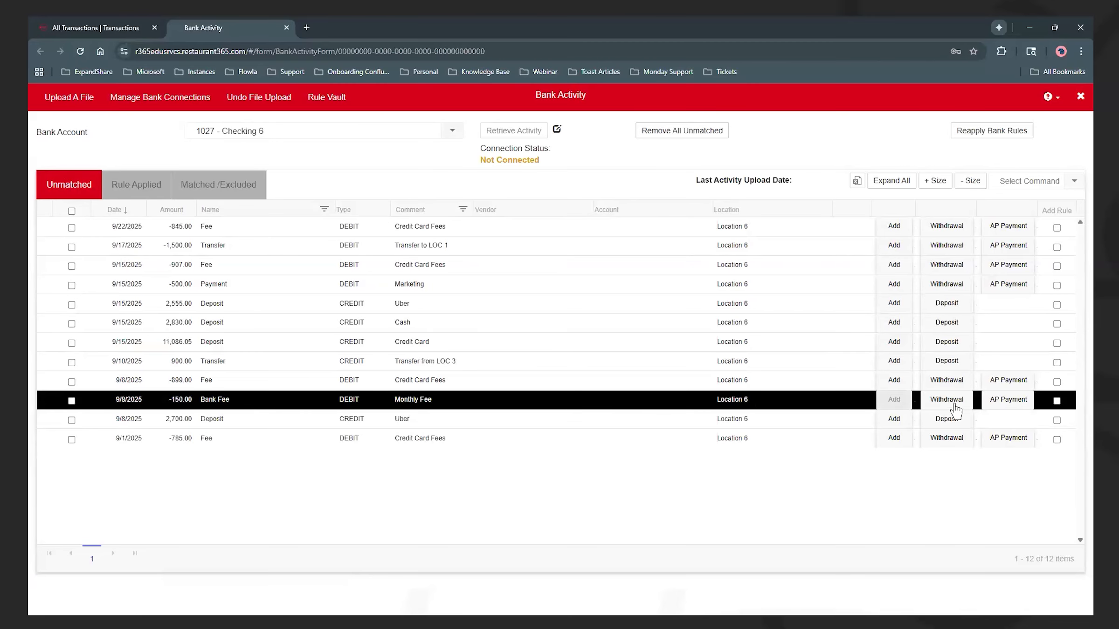
# Draft a withdrawal for the 9/8/2025 bank fee with a 150.00 line to 7506 - Bank Charges, and discard it
pyautogui.click(957, 410)
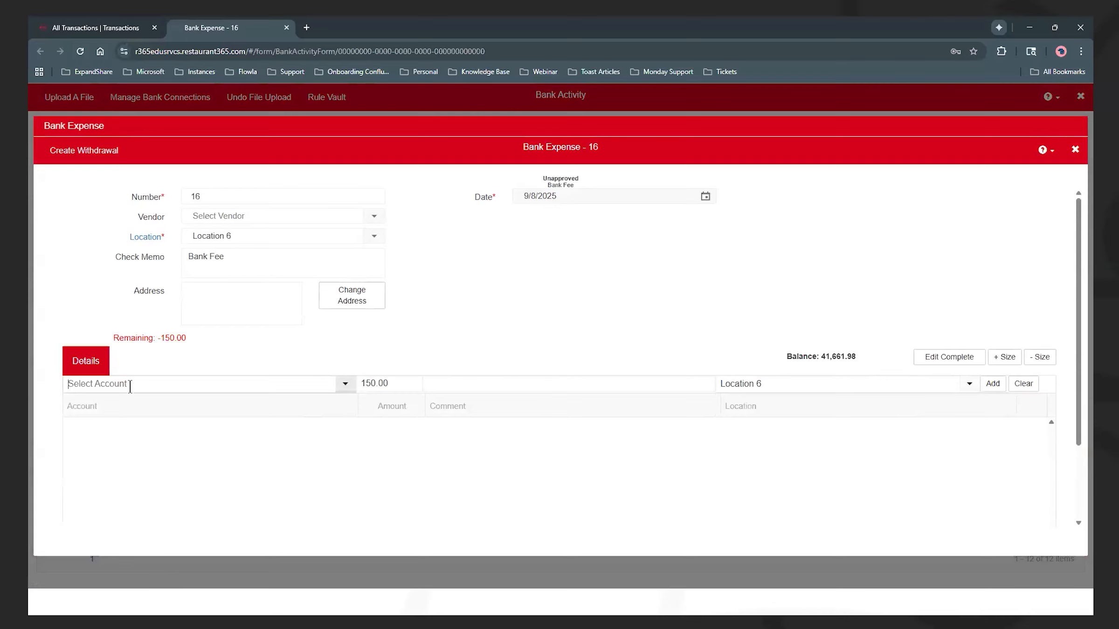
pyautogui.write('bank Charges')
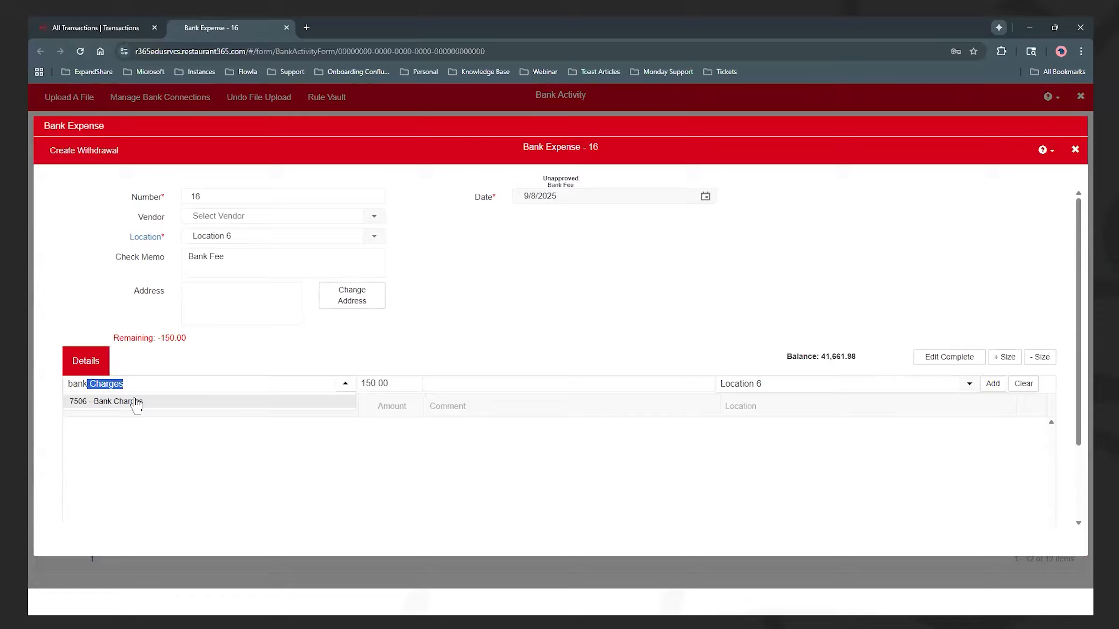
pyautogui.click(135, 402)
pyautogui.click(994, 387)
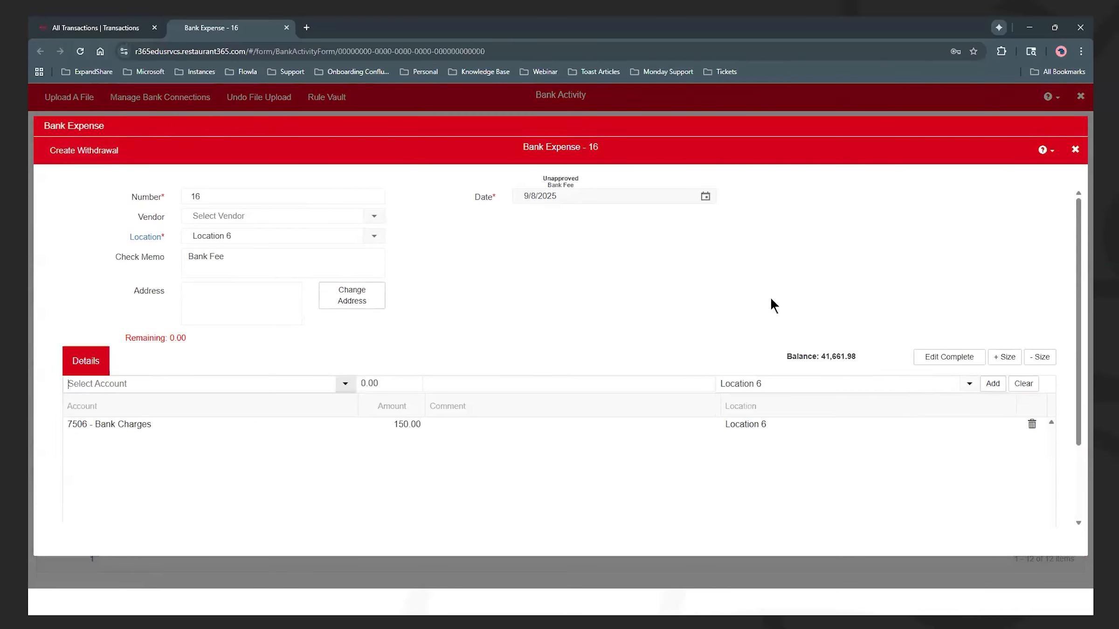
pyautogui.click(1075, 149)
# Add the 9/8/2025 bank fee directly to account 7506 - Bank Charges and check its match before returning to the unmatched list
pyautogui.click(616, 402)
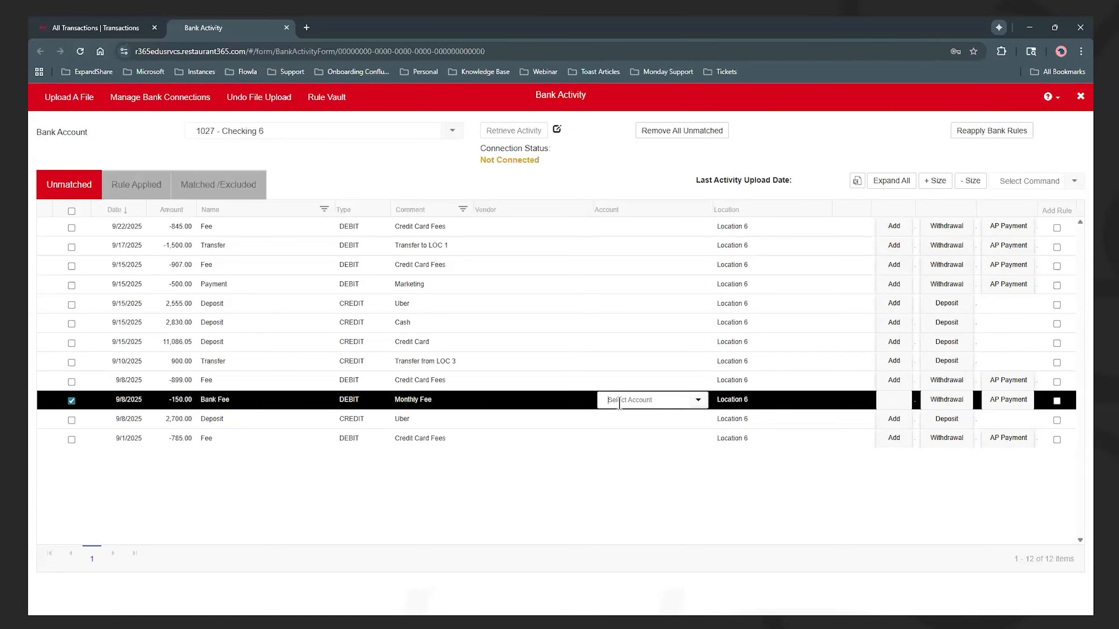
pyautogui.write('bank Charges')
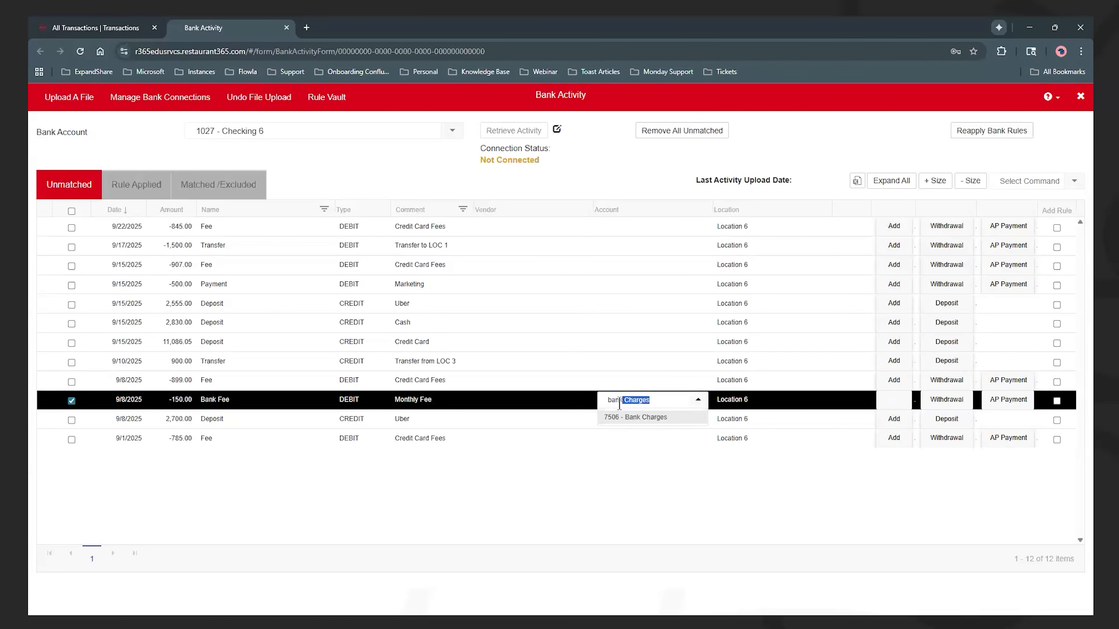
pyautogui.click(638, 417)
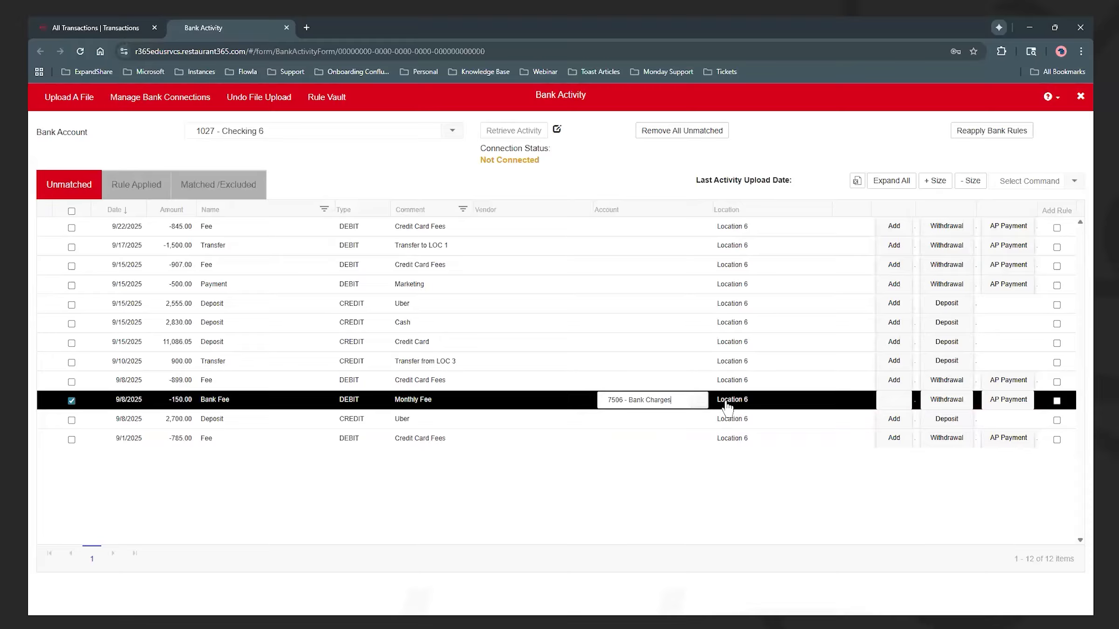
pyautogui.click(894, 401)
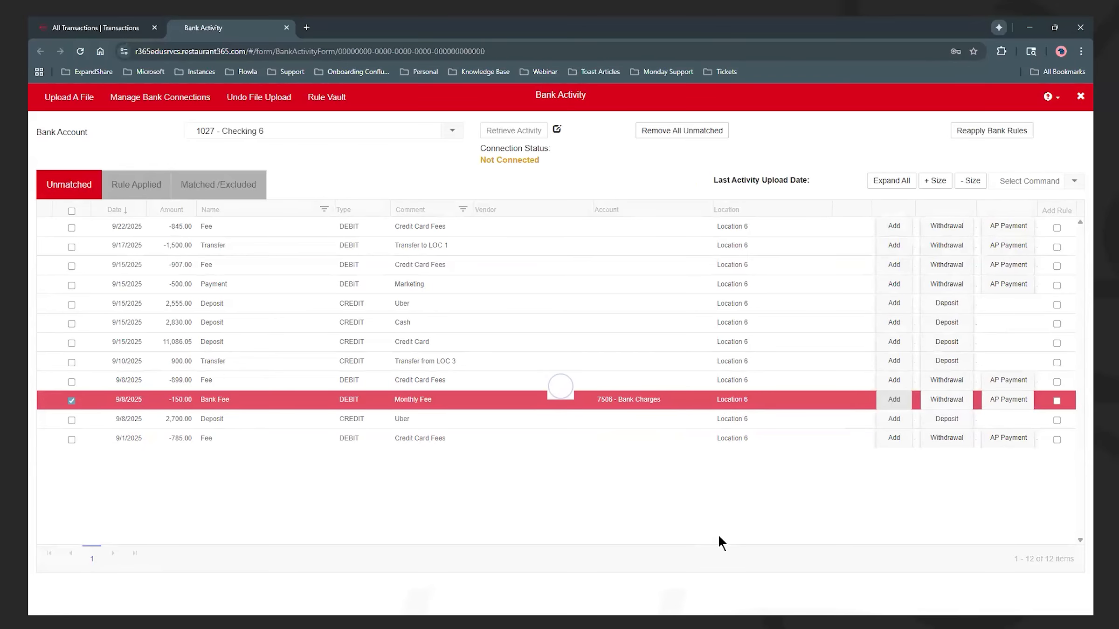
pyautogui.click(218, 186)
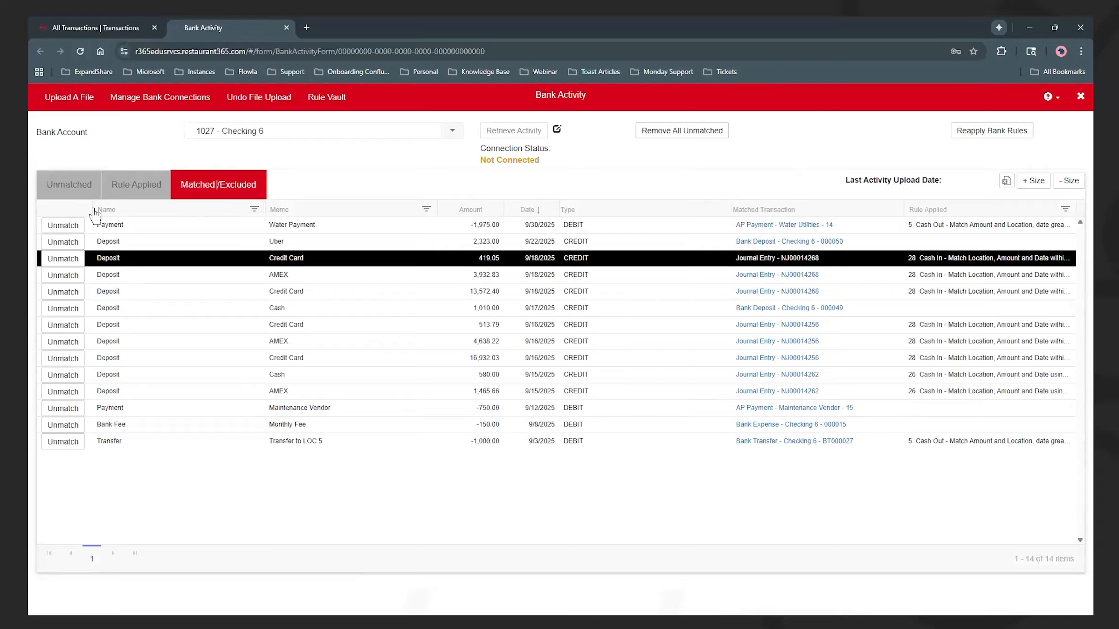
pyautogui.click(77, 196)
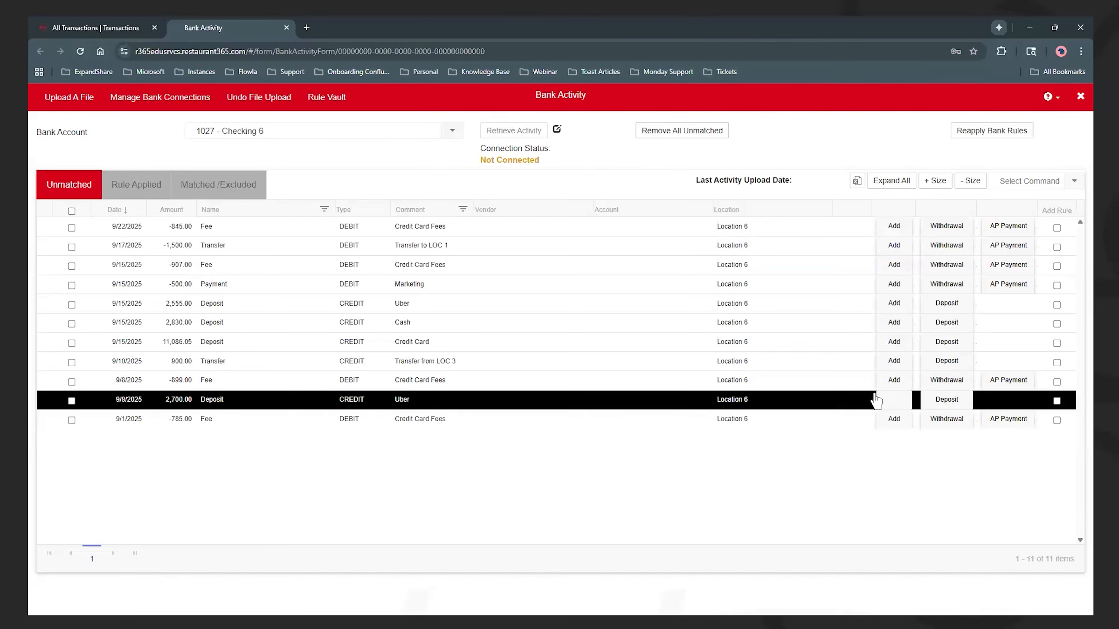
# Start a withdrawal for the 9/1/2025 credit card fee and add half, 392.50, to account 7506 - Bank Charges
pyautogui.click(942, 418)
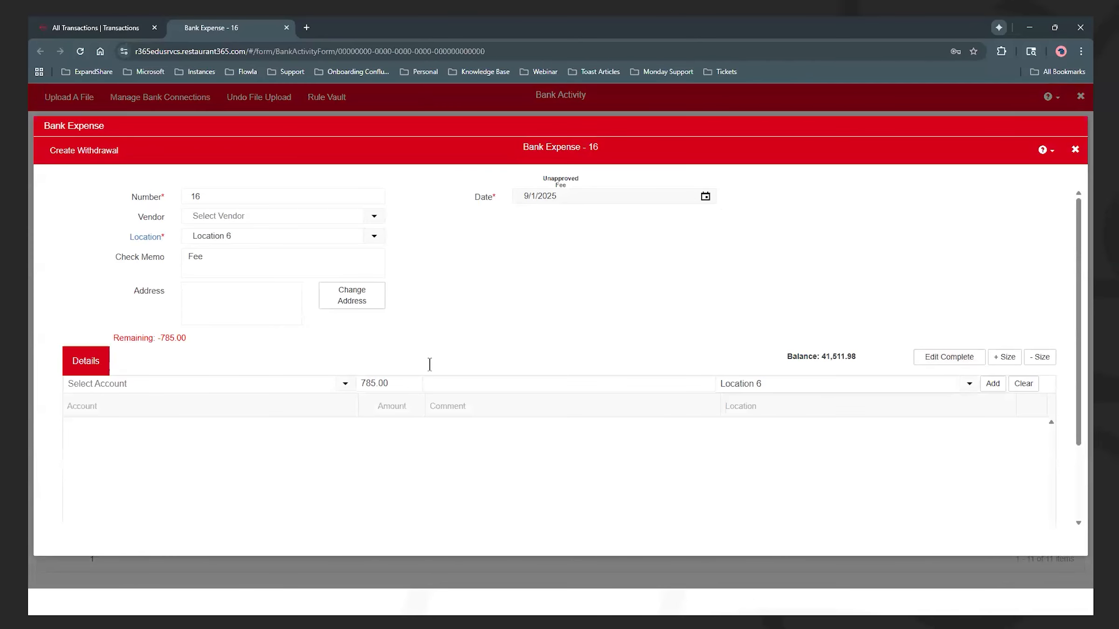
pyautogui.click(221, 383)
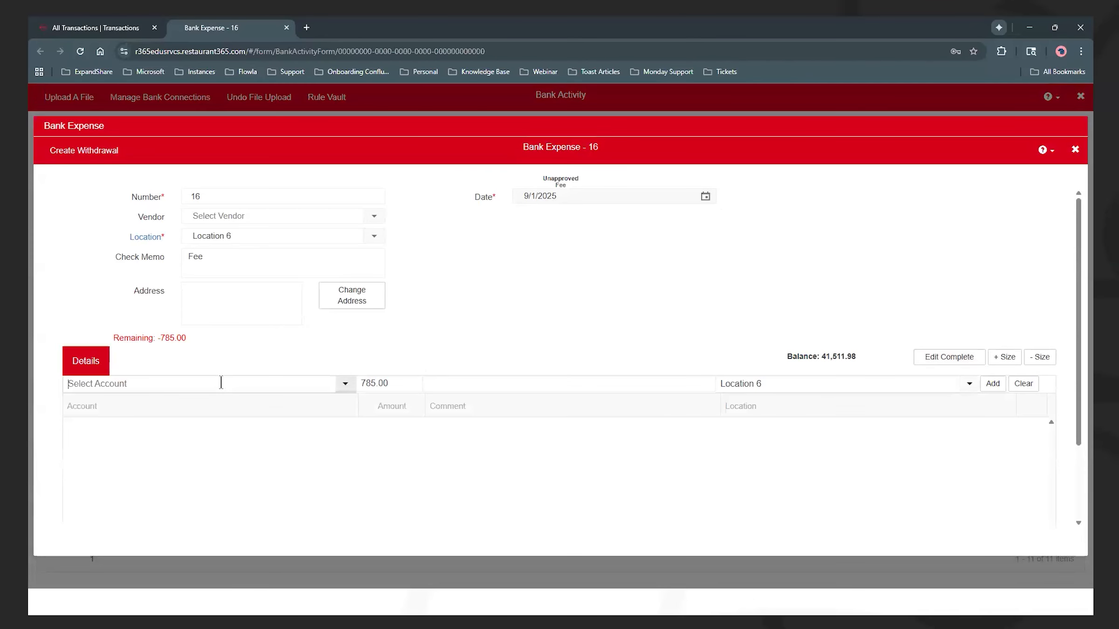
pyautogui.write('bank Charges')
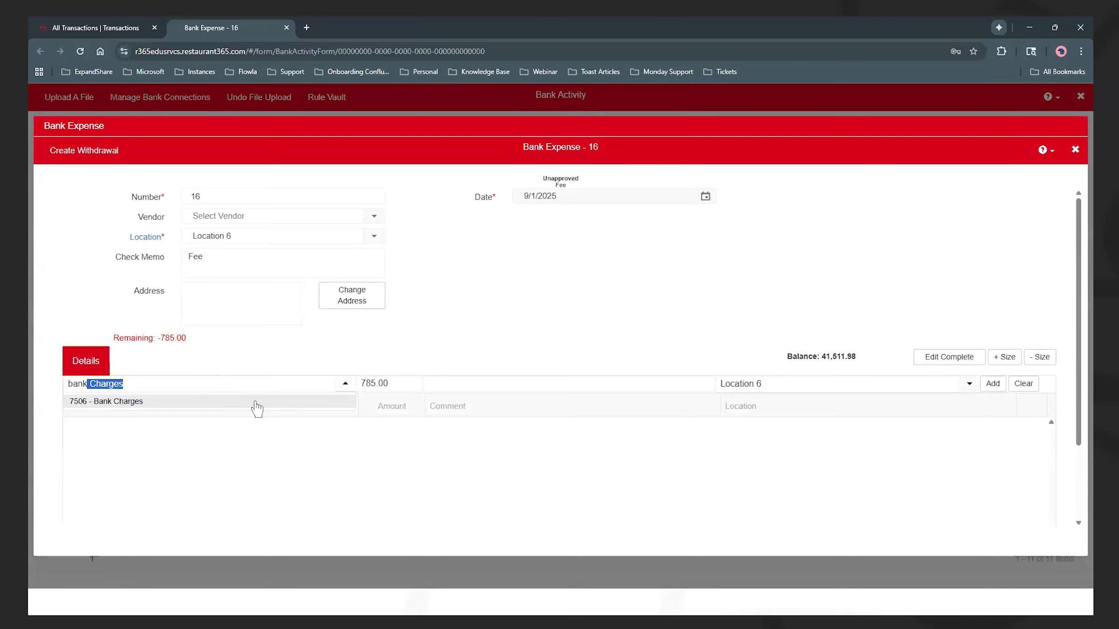
pyautogui.click(257, 409)
pyautogui.click(399, 383)
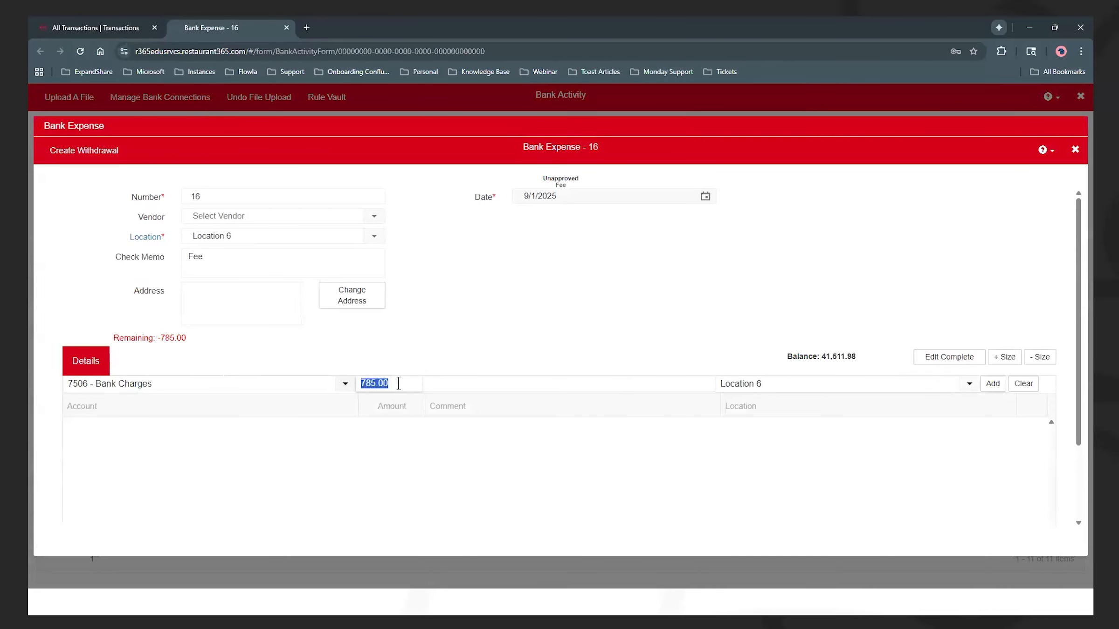
pyautogui.click(399, 383)
pyautogui.write('/2')
pyautogui.click(546, 345)
pyautogui.click(989, 388)
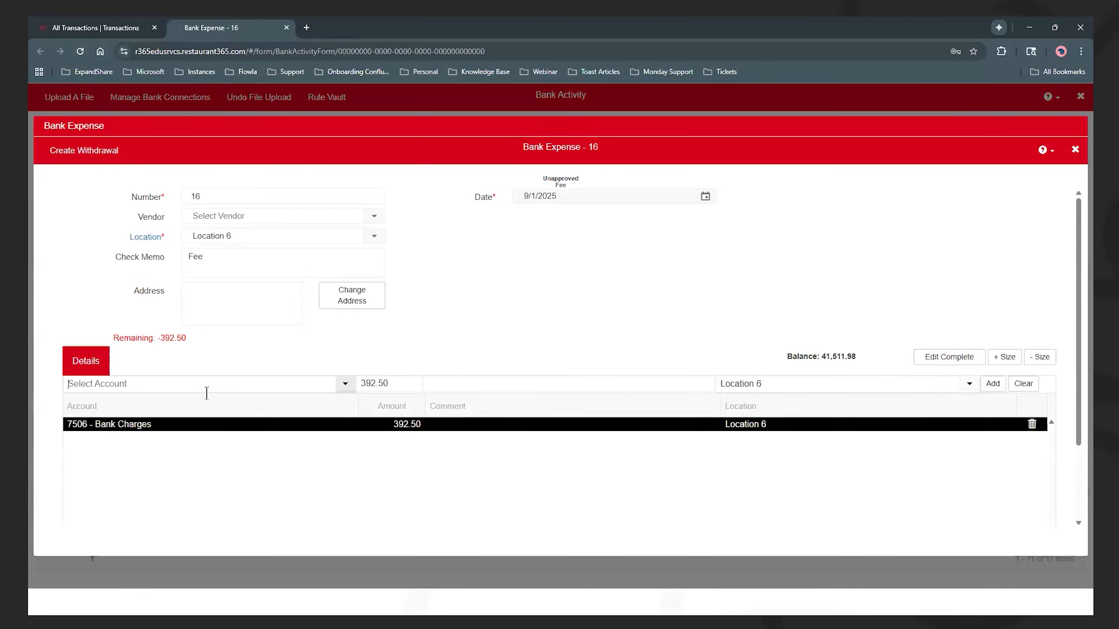
# Add a 392.50 line to account 7518 - Credit Card Fees, and close the withdrawal without creating it
pyautogui.click(188, 385)
pyautogui.write('f')
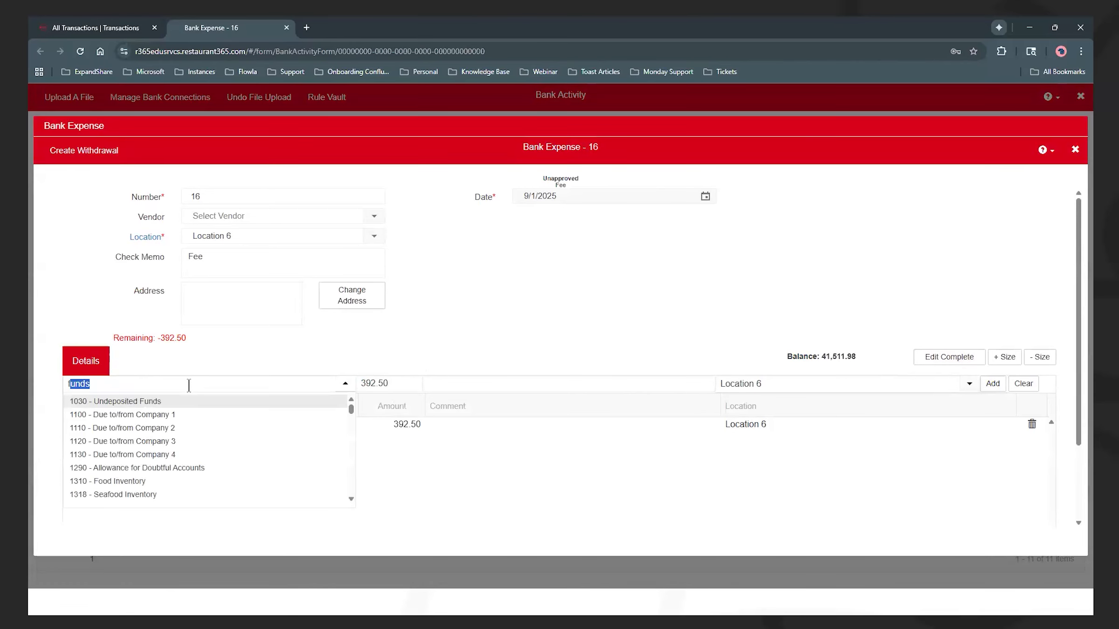
pyautogui.write('ees')
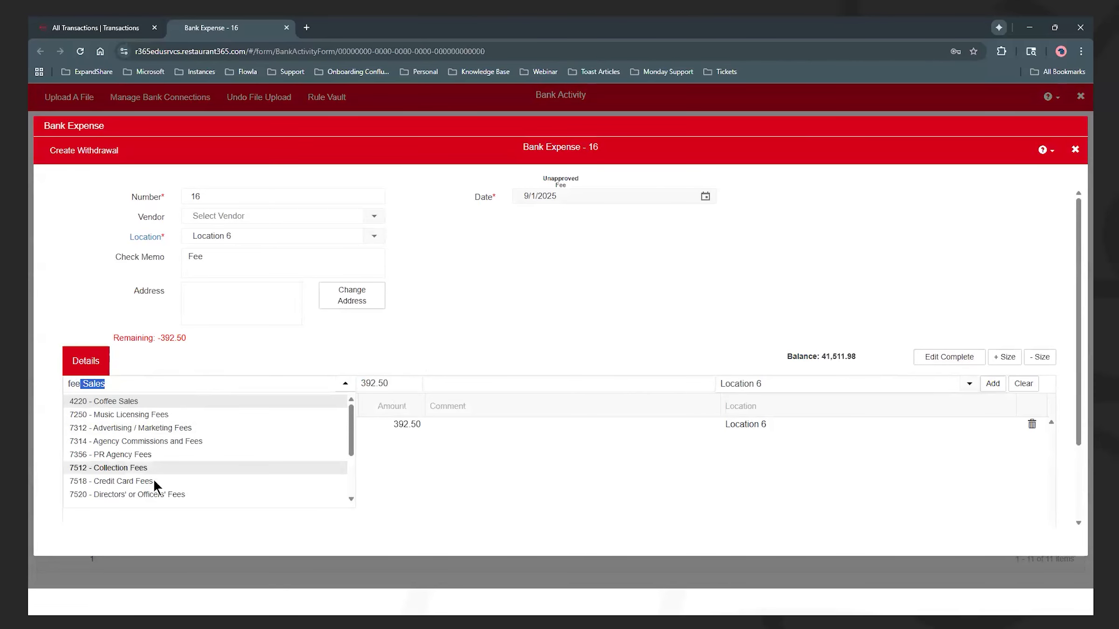
pyautogui.click(152, 480)
pyautogui.click(992, 385)
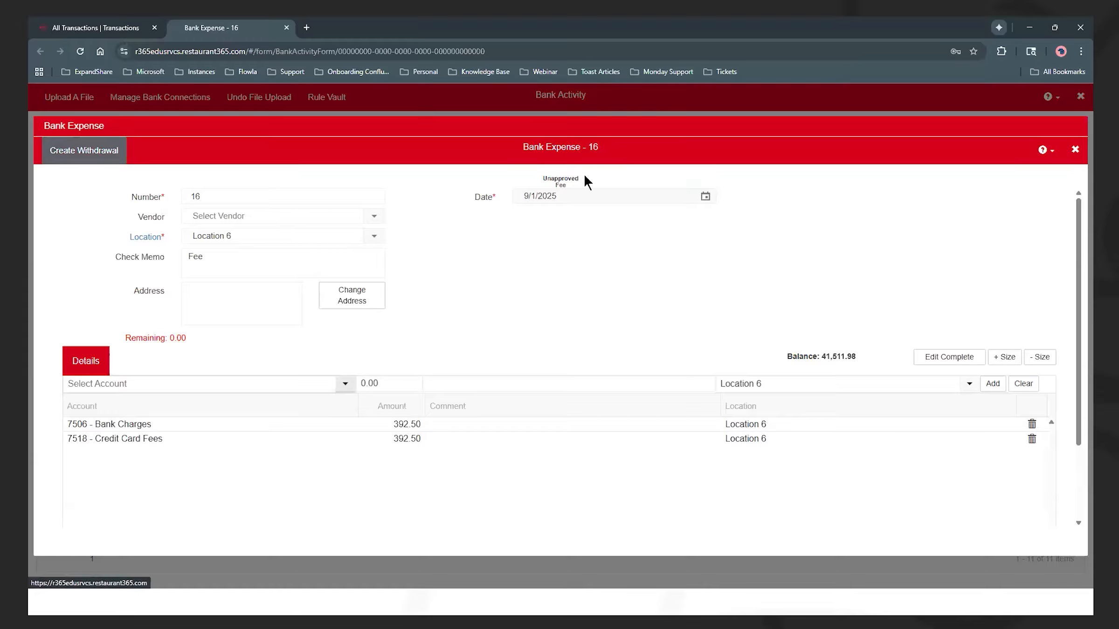
pyautogui.click(1072, 152)
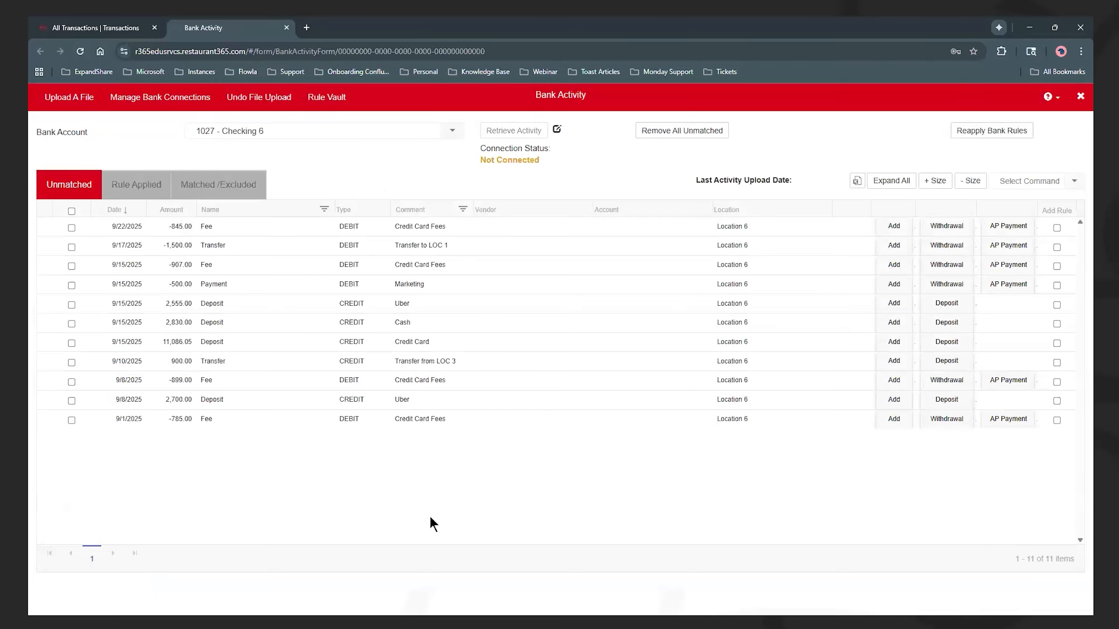
pyautogui.click(169, 228)
pyautogui.click(178, 259)
pyautogui.click(180, 245)
pyautogui.click(181, 235)
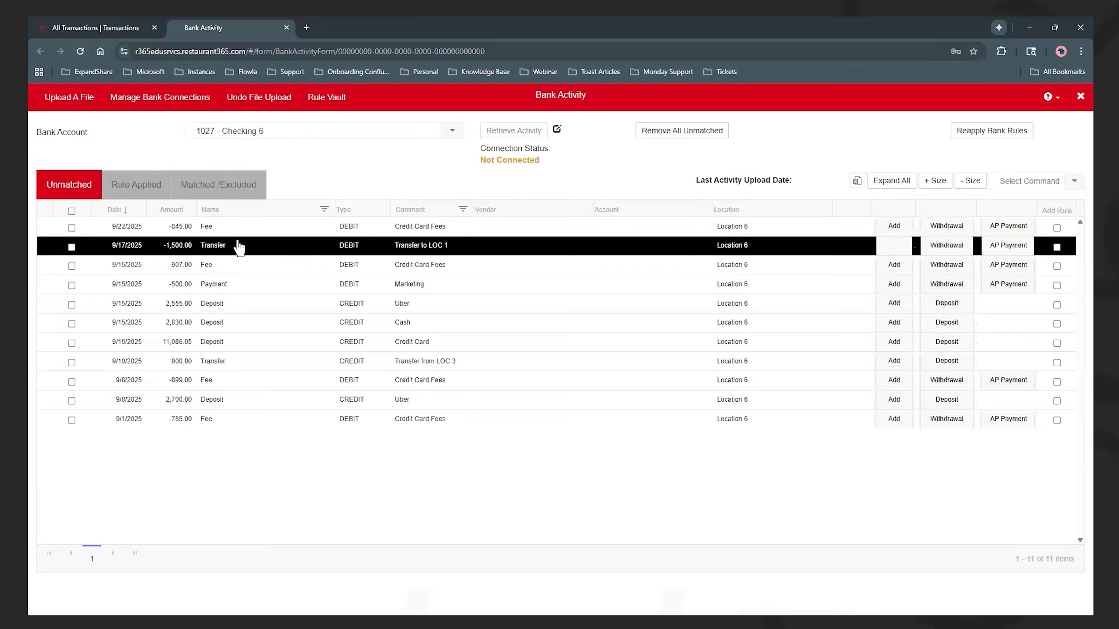
# Switch to the All Transactions page and open a new bank transfer form
pyautogui.click(108, 22)
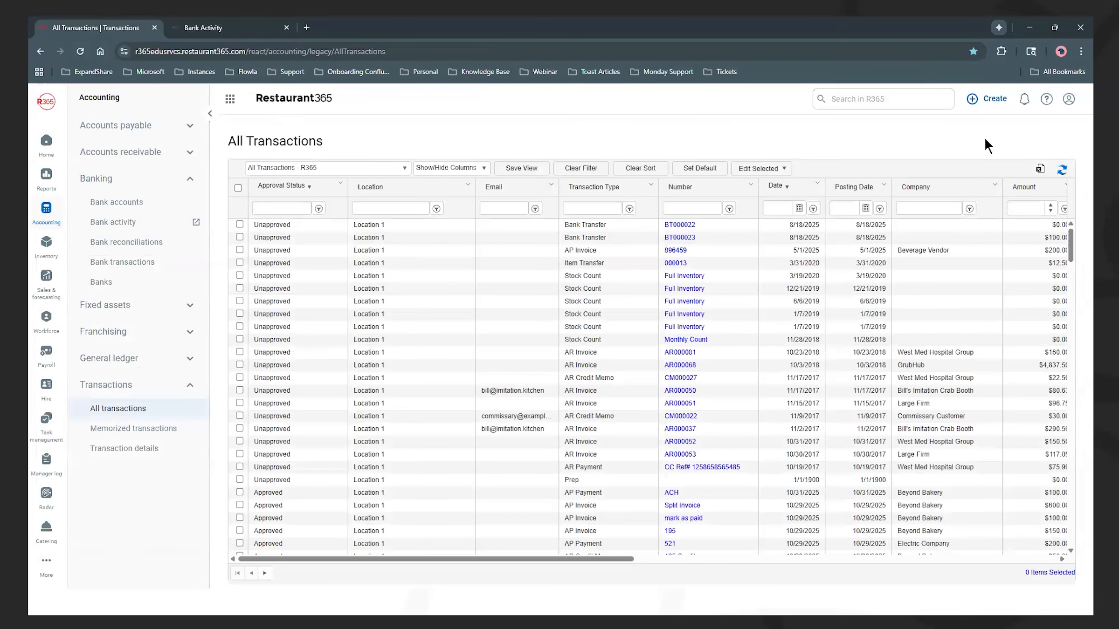
pyautogui.click(989, 100)
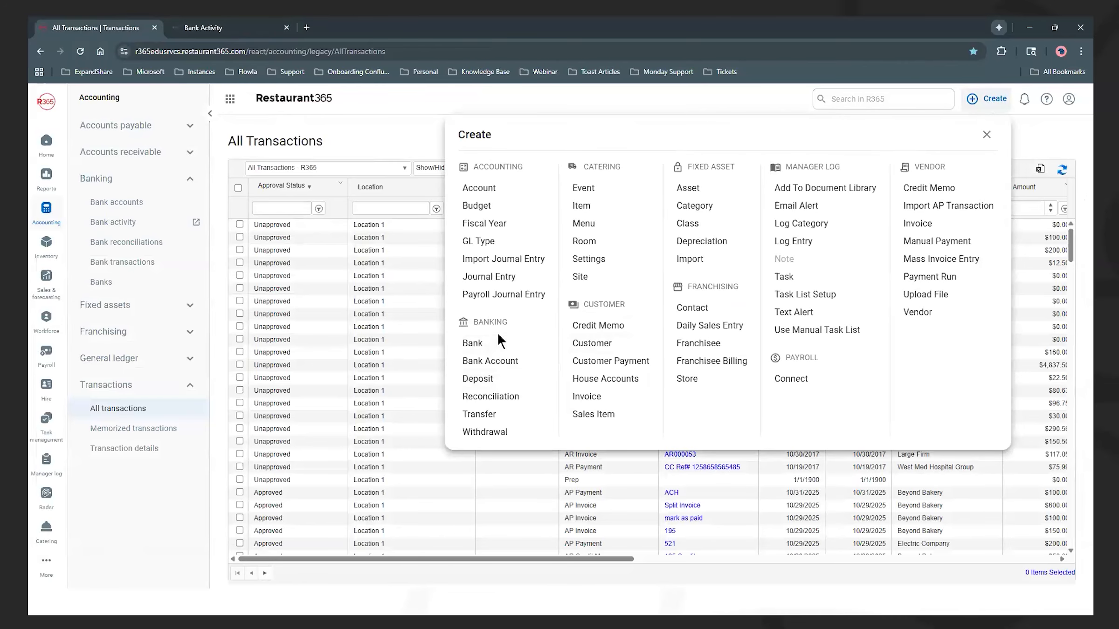
pyautogui.click(482, 415)
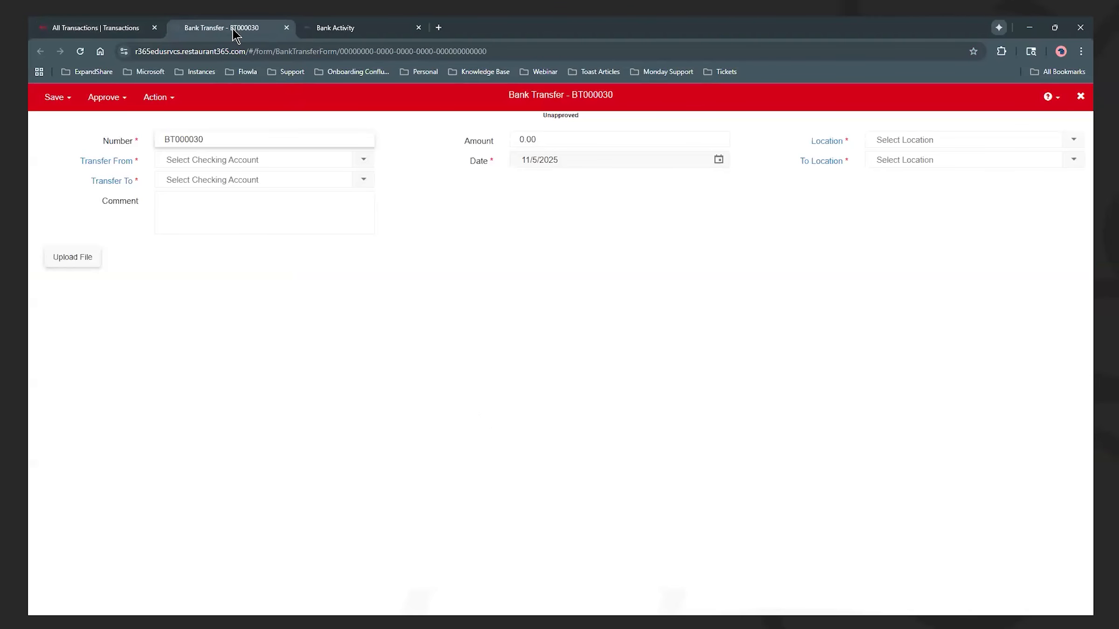
# Review the 9/17/2025 transfer to LOC 1 in the bank activity and set the bank transfer's source account to 1027 - Checking 6
pyautogui.click(328, 29)
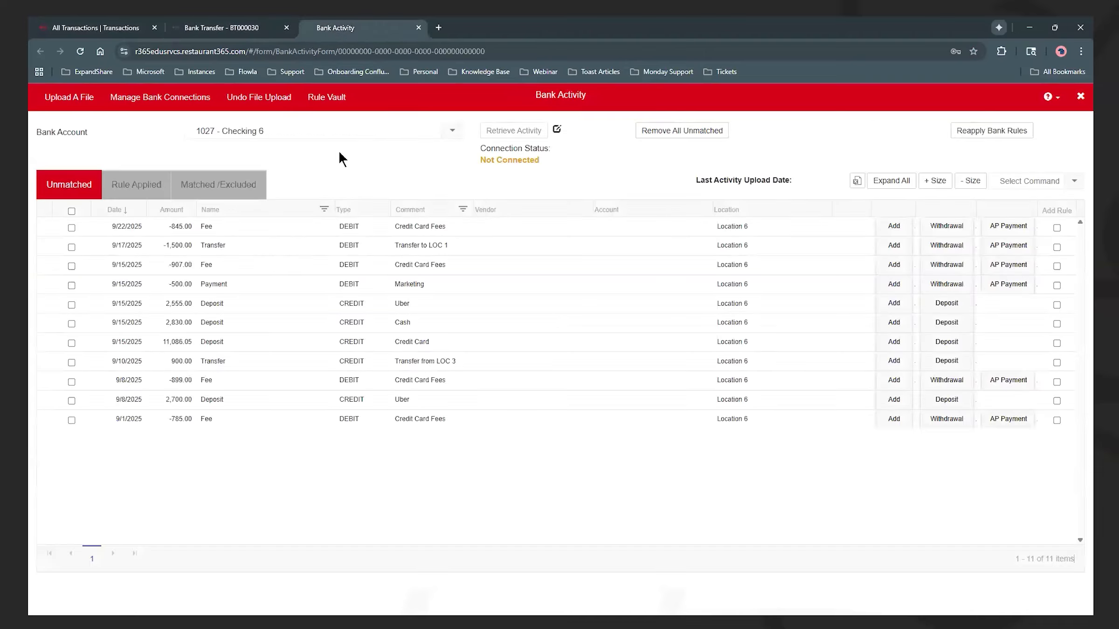
pyautogui.click(219, 250)
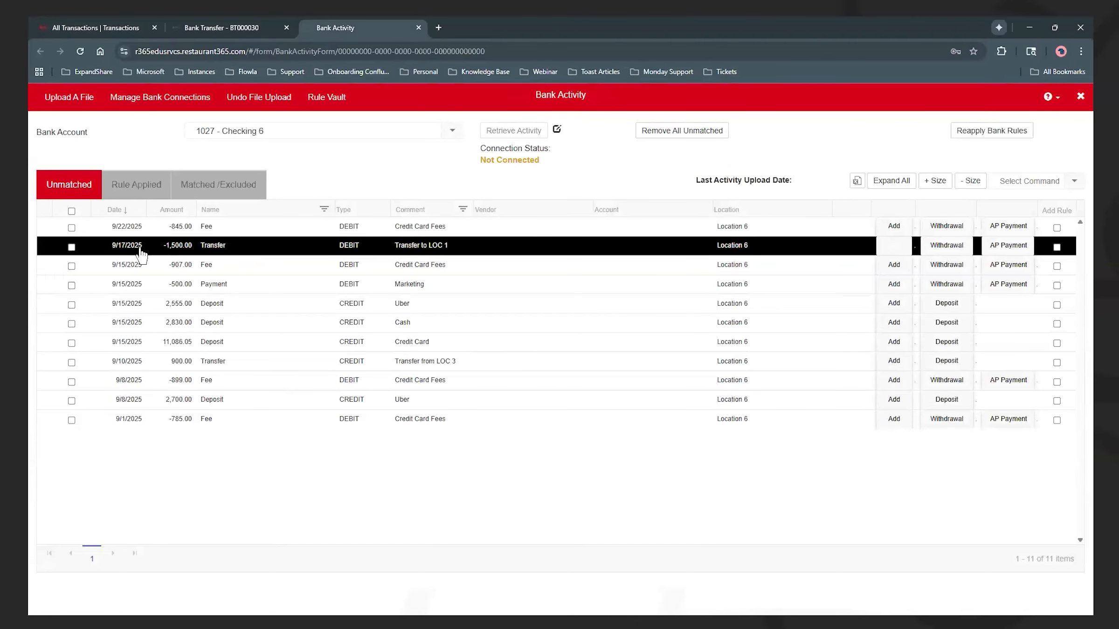
pyautogui.click(220, 32)
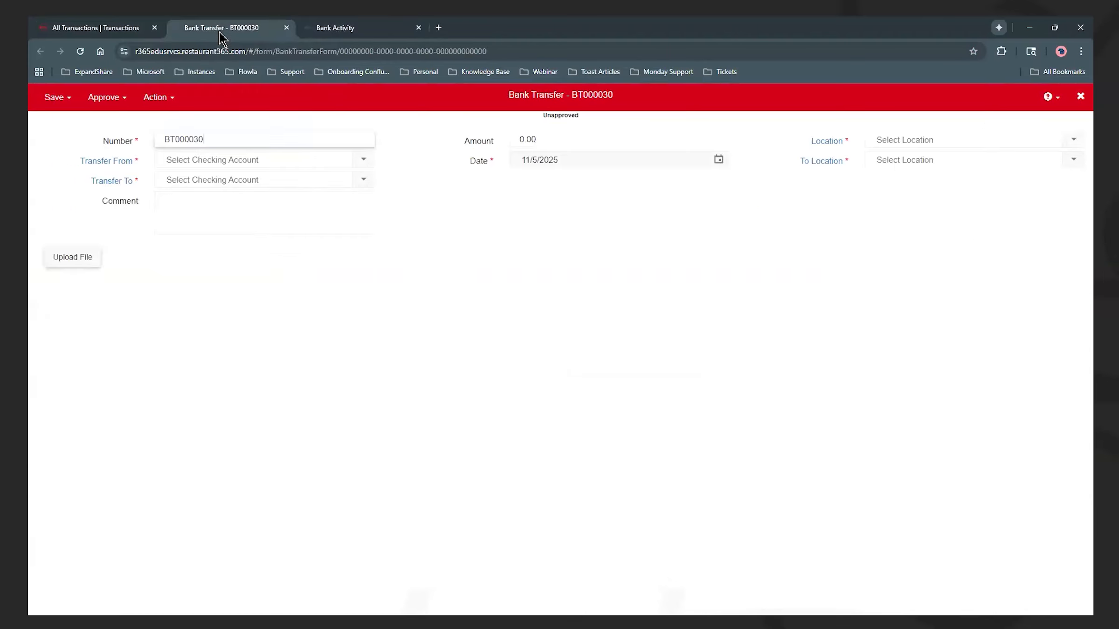
pyautogui.click(367, 161)
pyautogui.click(269, 271)
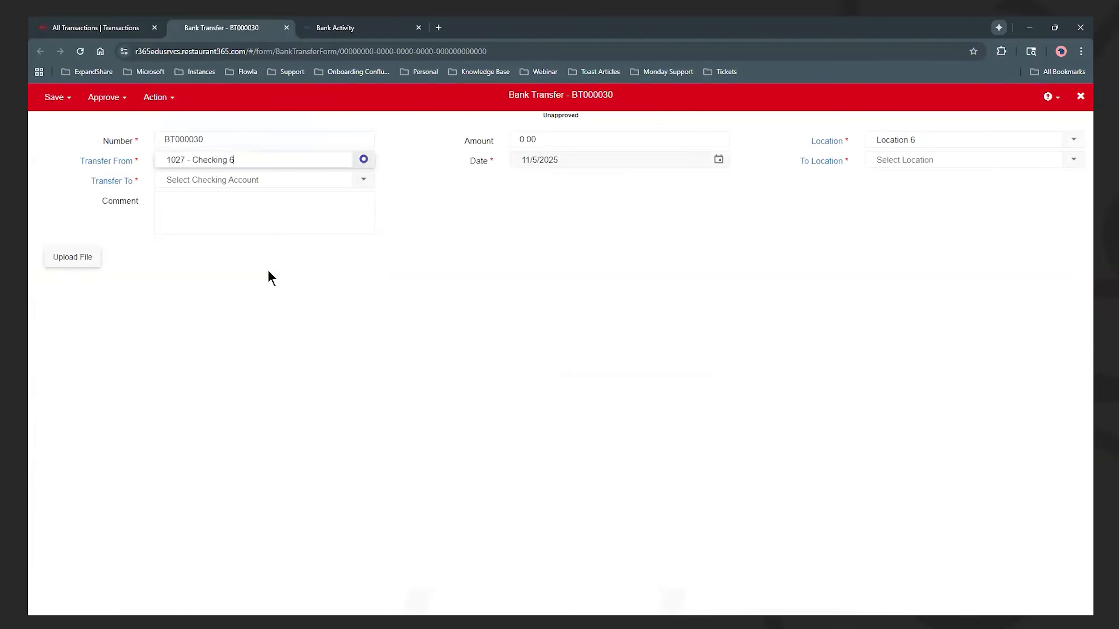
# Set the bank transfer's destination account to 1020 - Checking 1 and its amount to 1,500.00
pyautogui.click(361, 30)
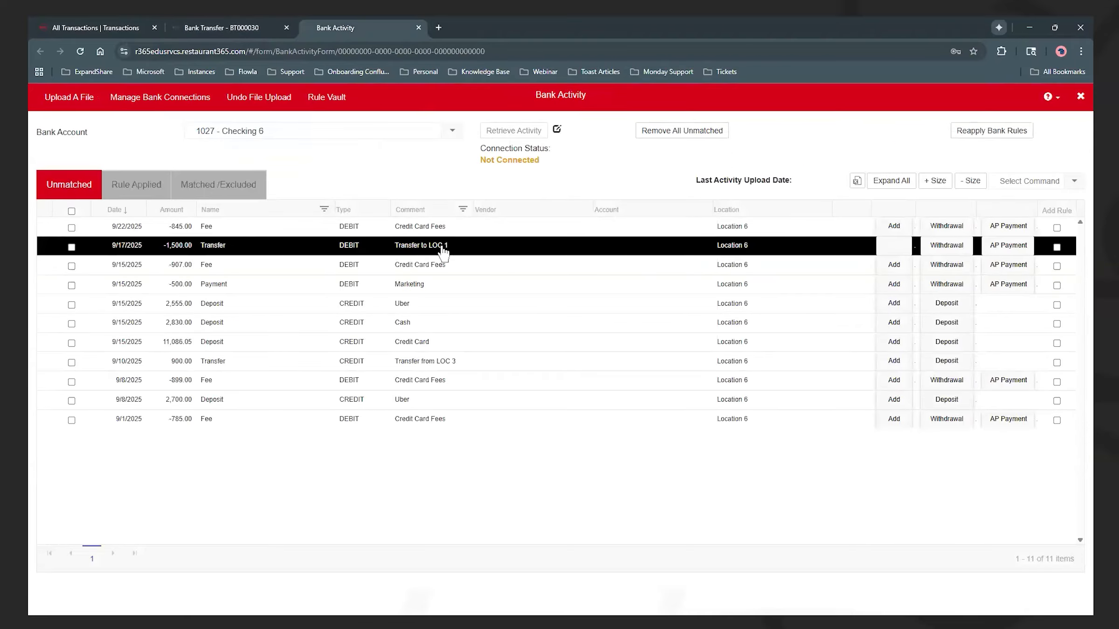
pyautogui.click(250, 29)
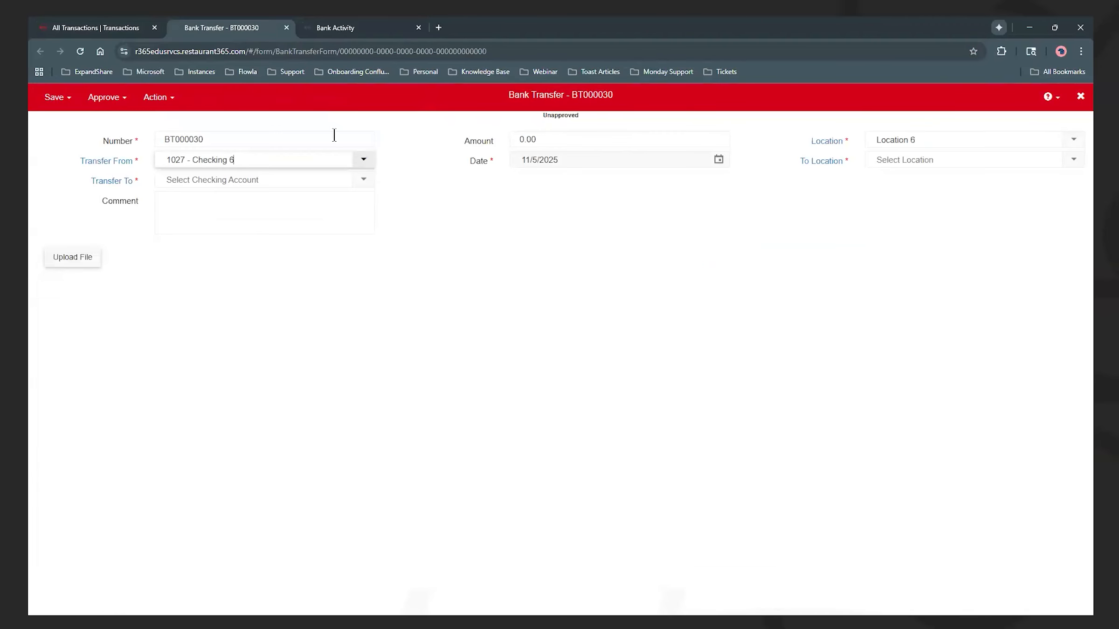
pyautogui.click(364, 180)
pyautogui.click(254, 208)
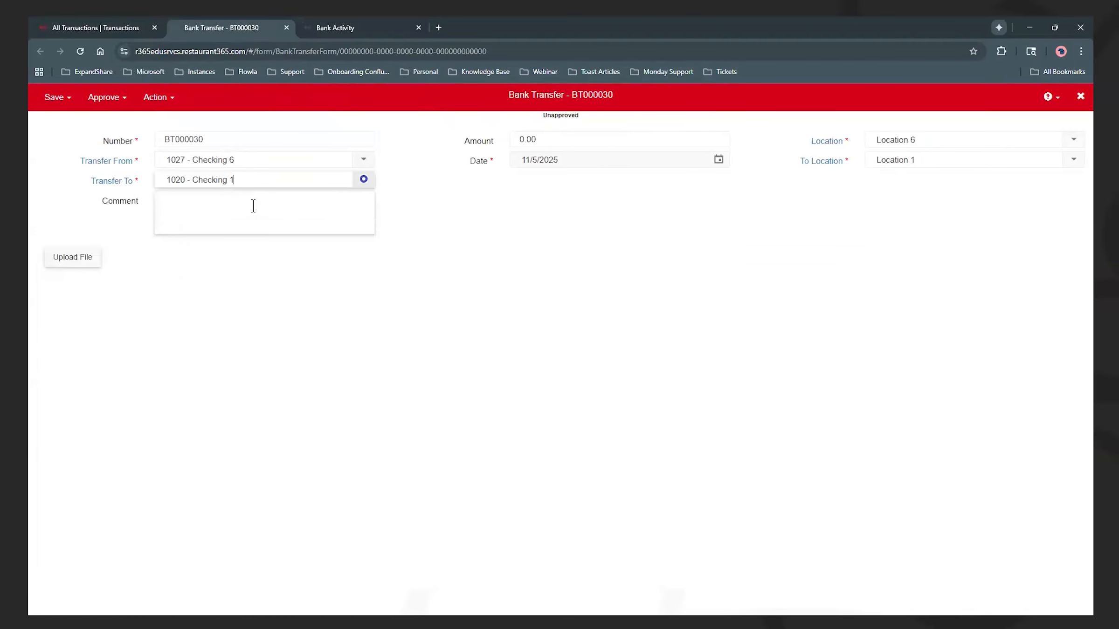
pyautogui.click(553, 141)
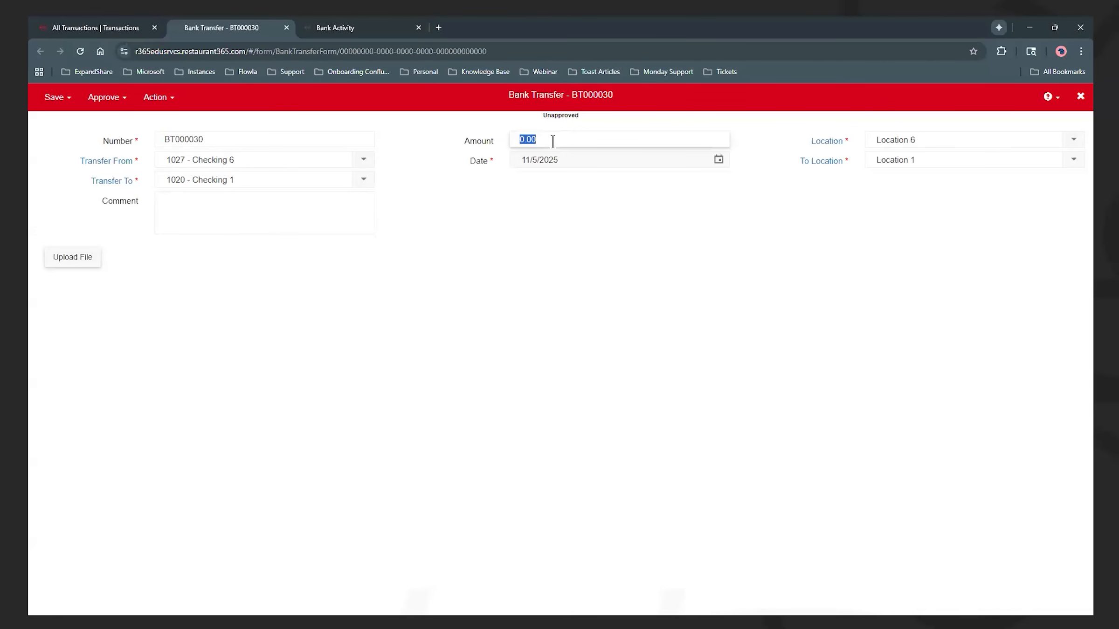
pyautogui.write('15000')
pyautogui.click(548, 239)
# Check the date of the transfer to LOC 1 in the bank activity and set the bank transfer's date to 9/17/2025
pyautogui.click(337, 29)
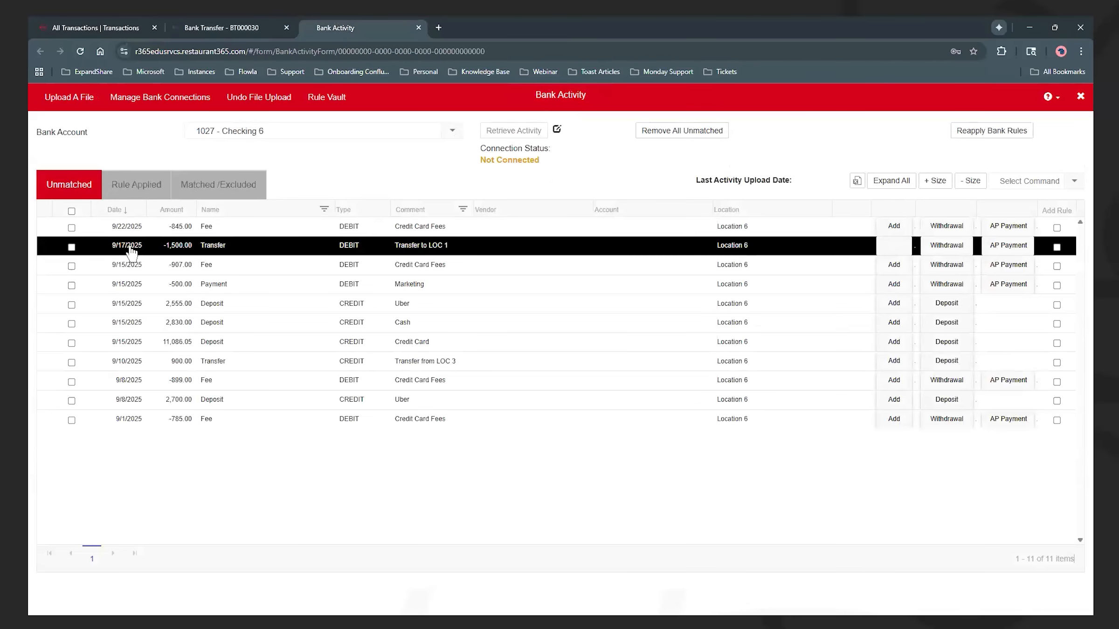
pyautogui.click(212, 29)
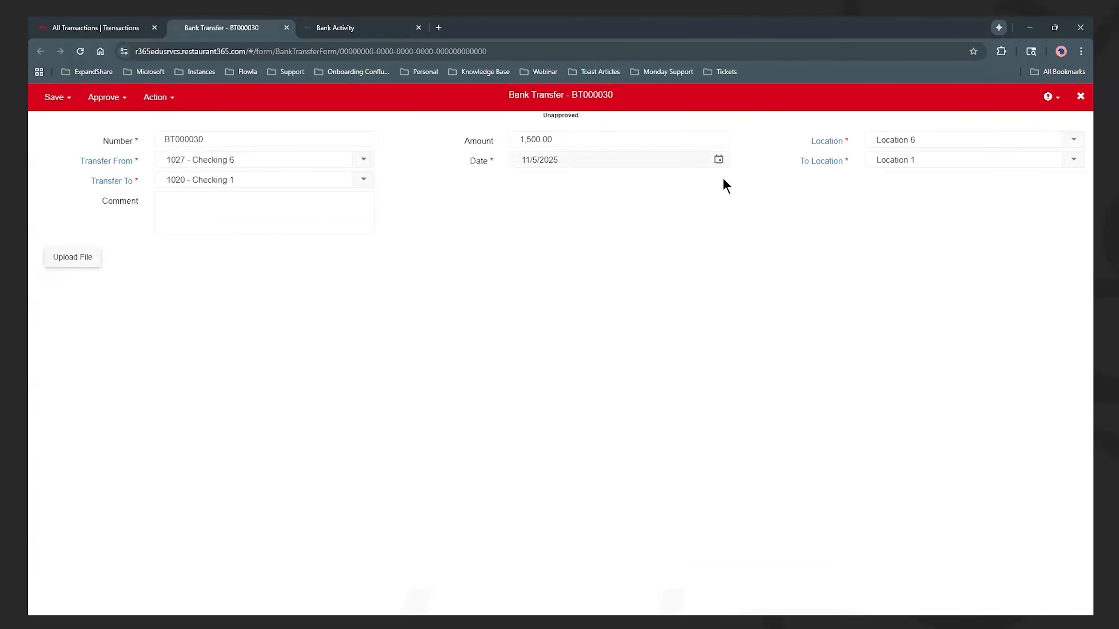
pyautogui.click(719, 159)
pyautogui.click(524, 182)
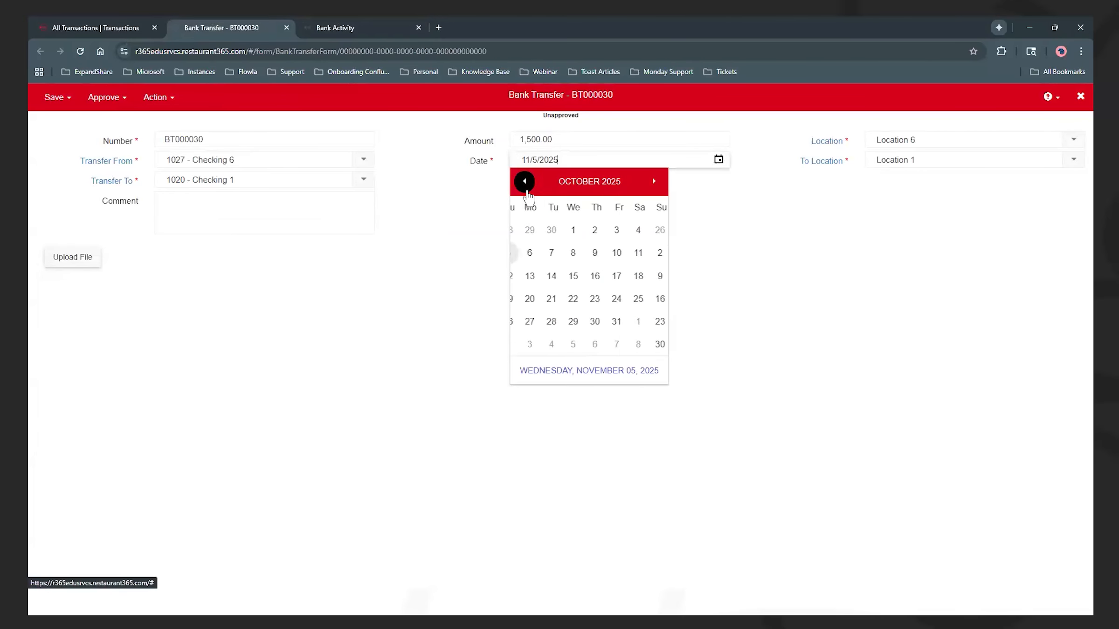
pyautogui.click(524, 181)
pyautogui.click(591, 275)
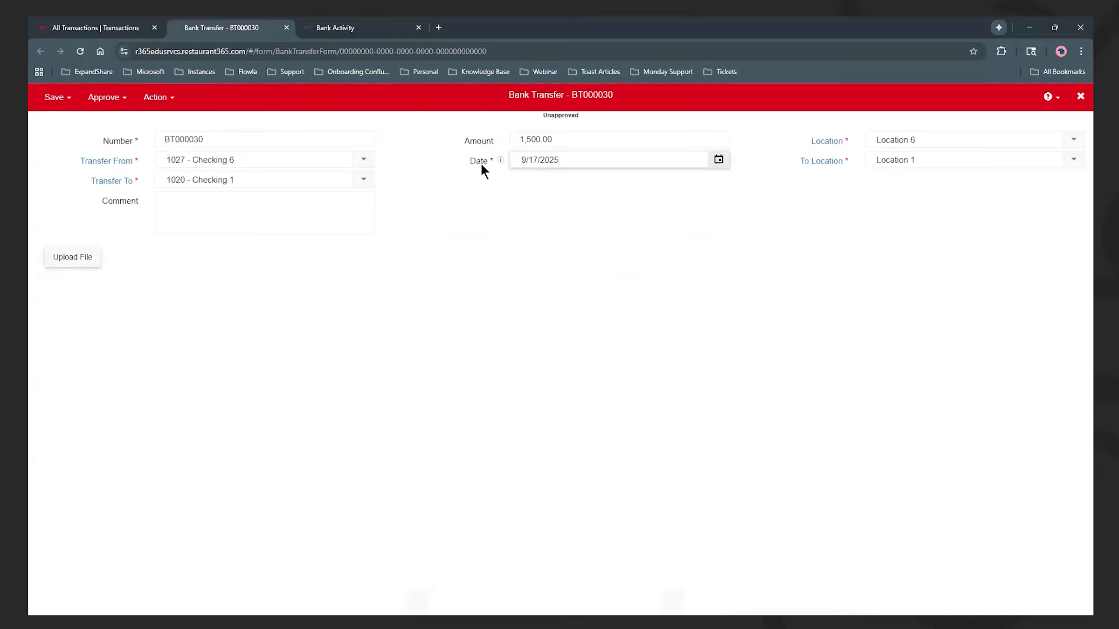
# Approve and close the bank transfer, and reapply the bank rules to the Checking 6 bank activity
pyautogui.click(103, 98)
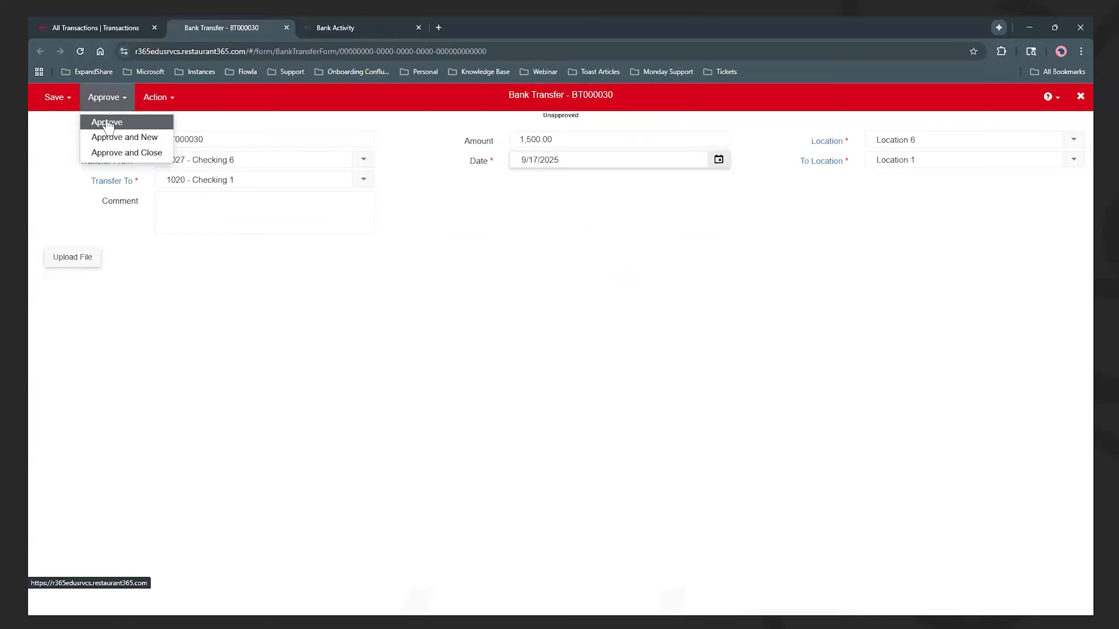
pyautogui.click(104, 118)
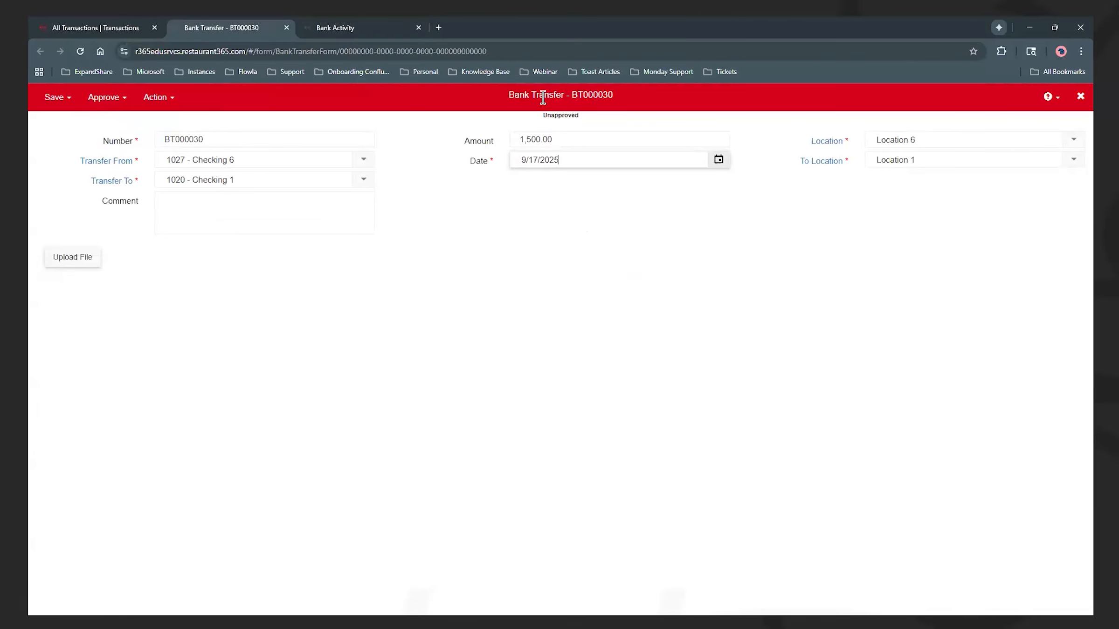
pyautogui.moveTo(95, 99)
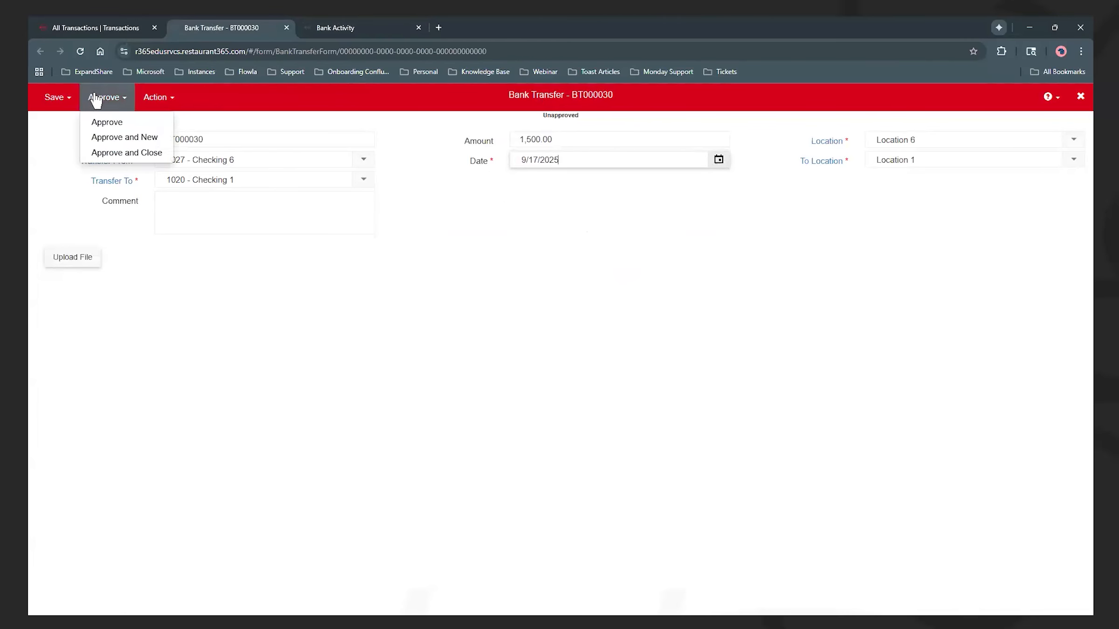
pyautogui.click(123, 153)
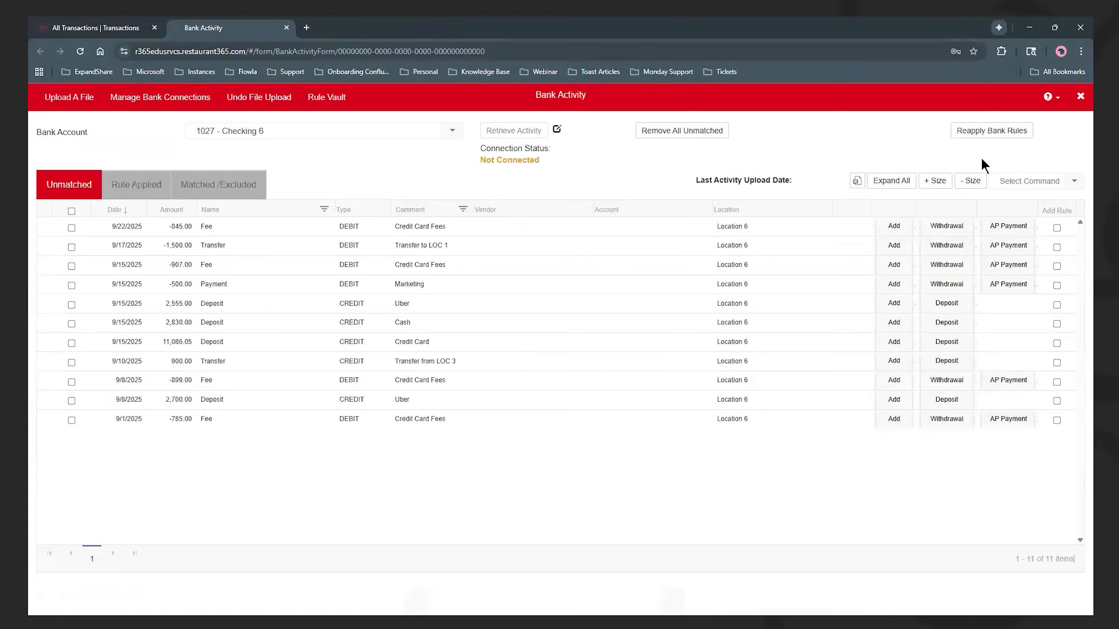
pyautogui.click(982, 133)
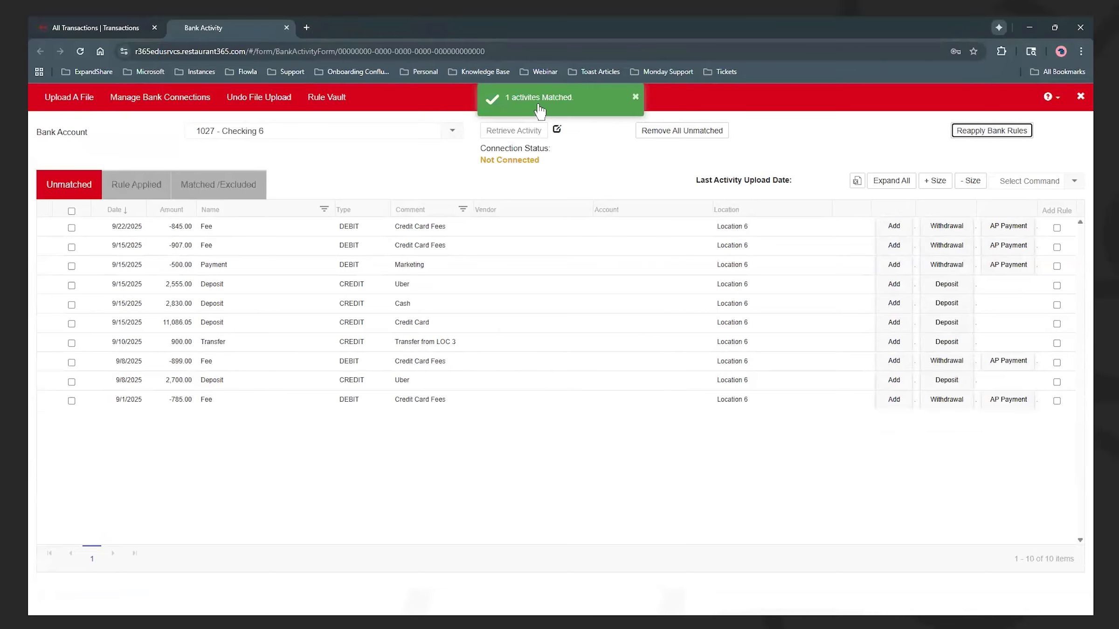
# Compare the matched transactions with the remaining unmatched activity of Checking 6
pyautogui.click(185, 186)
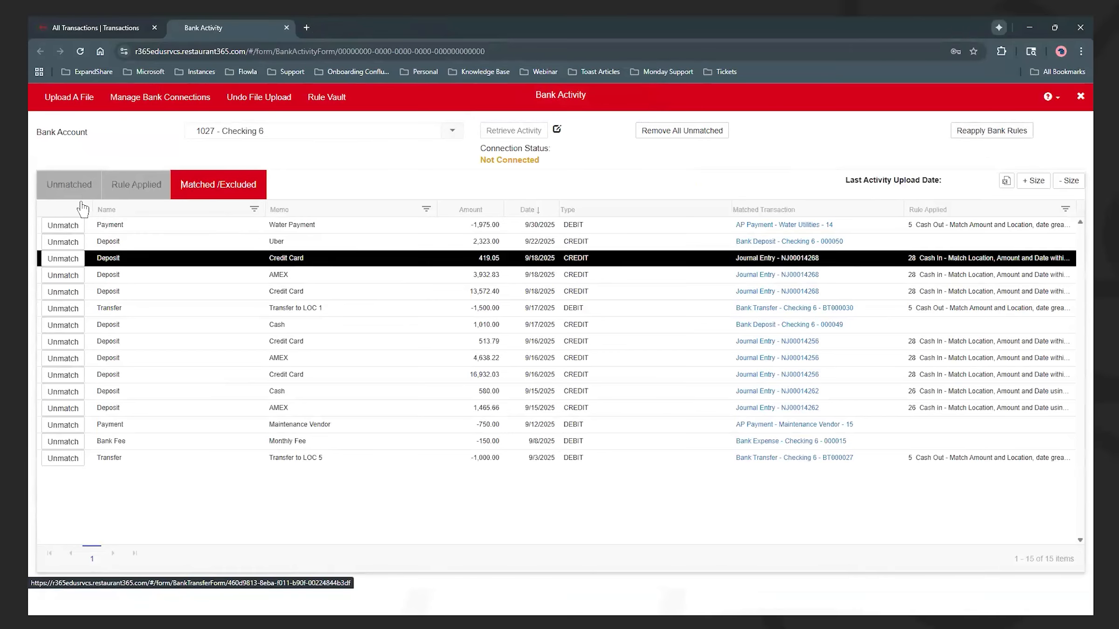
pyautogui.click(72, 187)
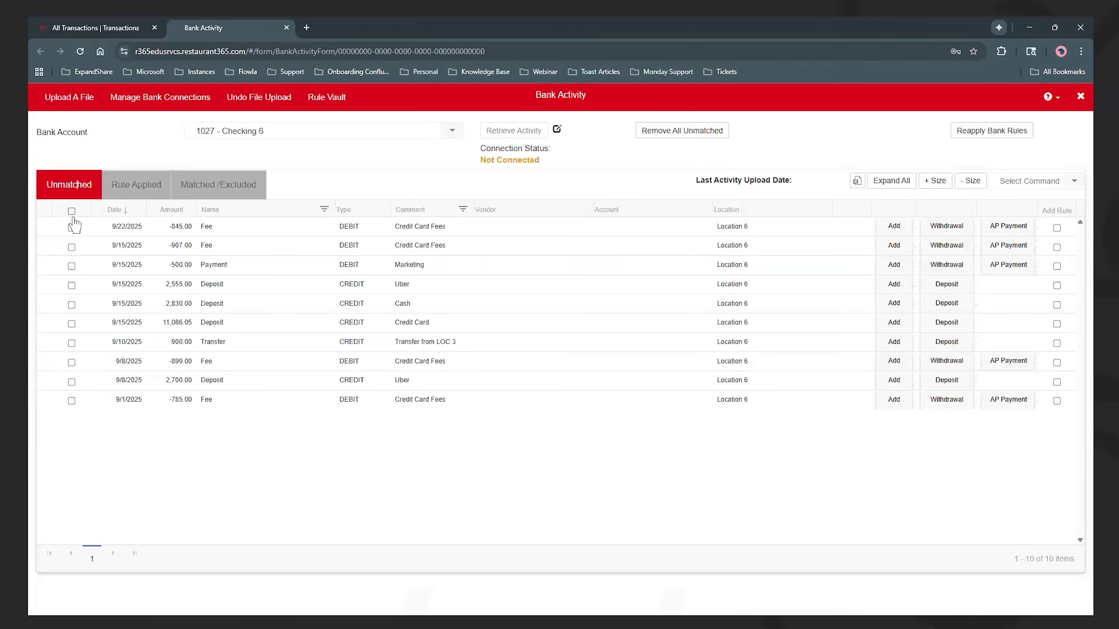
pyautogui.click(202, 196)
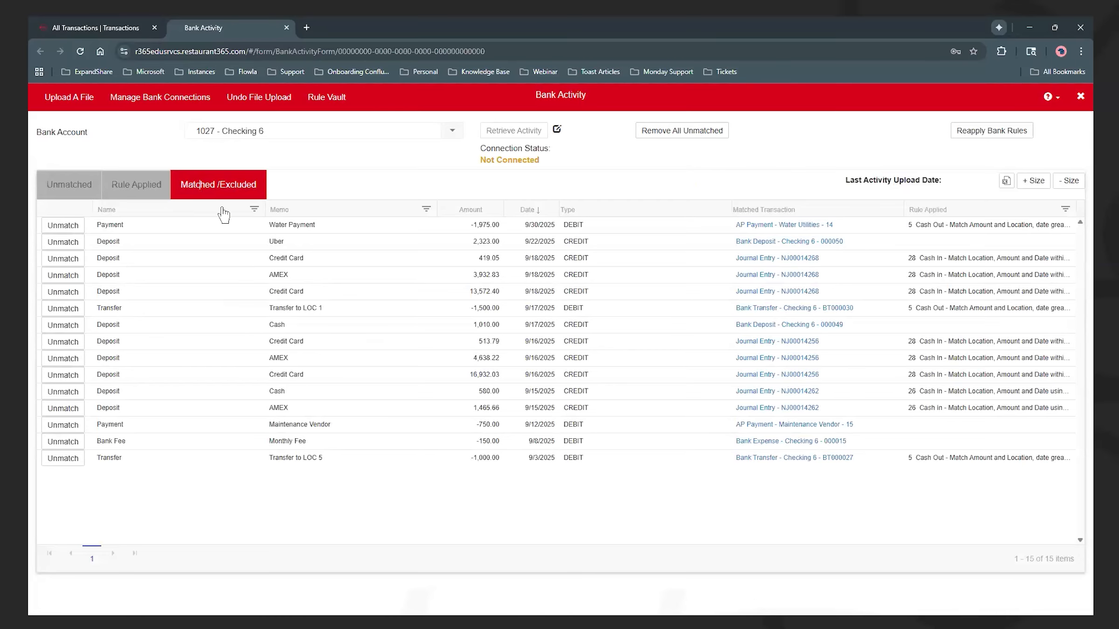
pyautogui.click(84, 195)
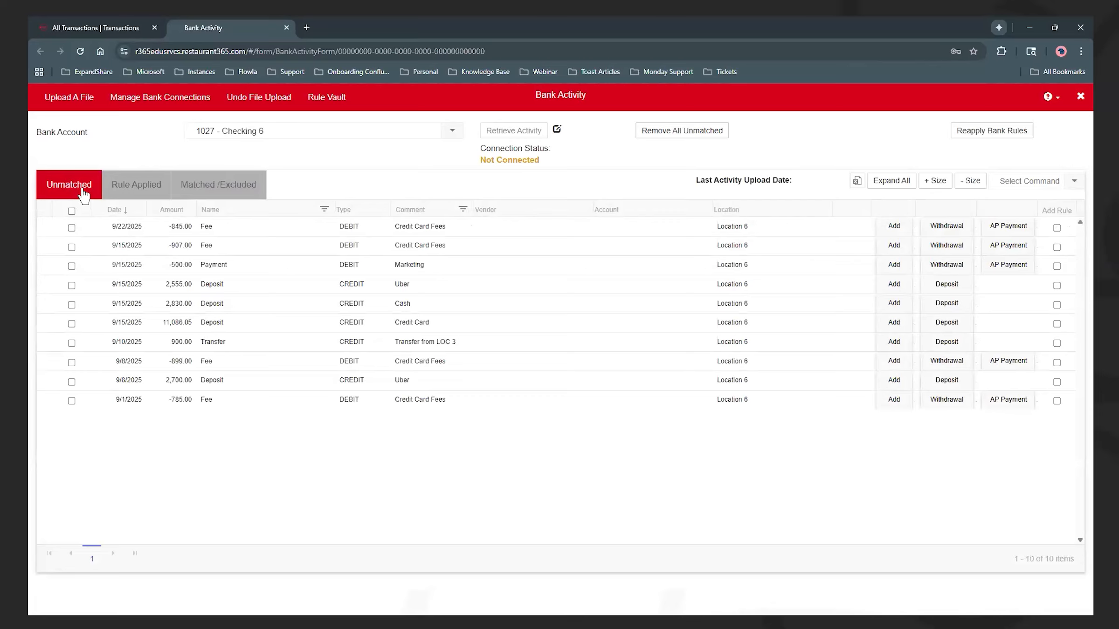
pyautogui.click(425, 377)
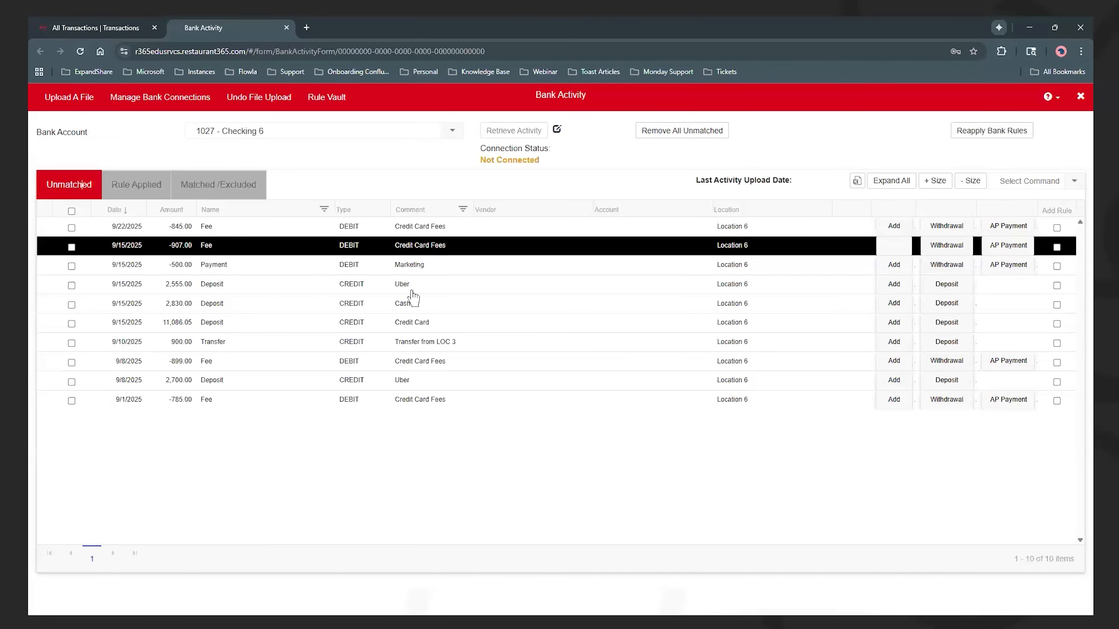
# Open the Rule Vault and start a new rule of the Create Transaction type
pyautogui.click(333, 100)
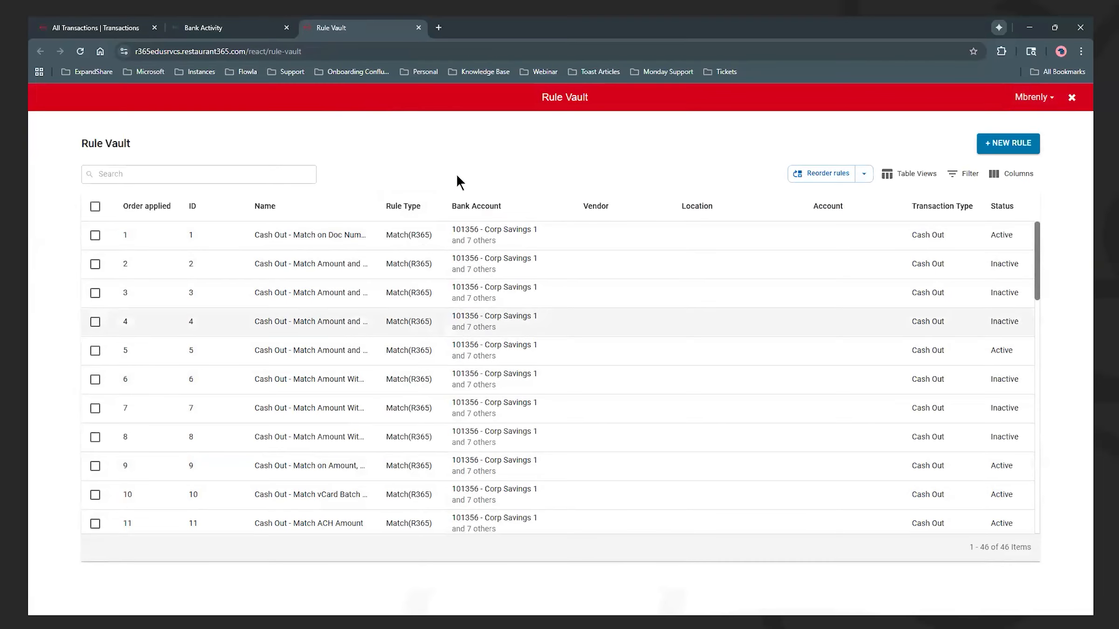
pyautogui.click(1003, 145)
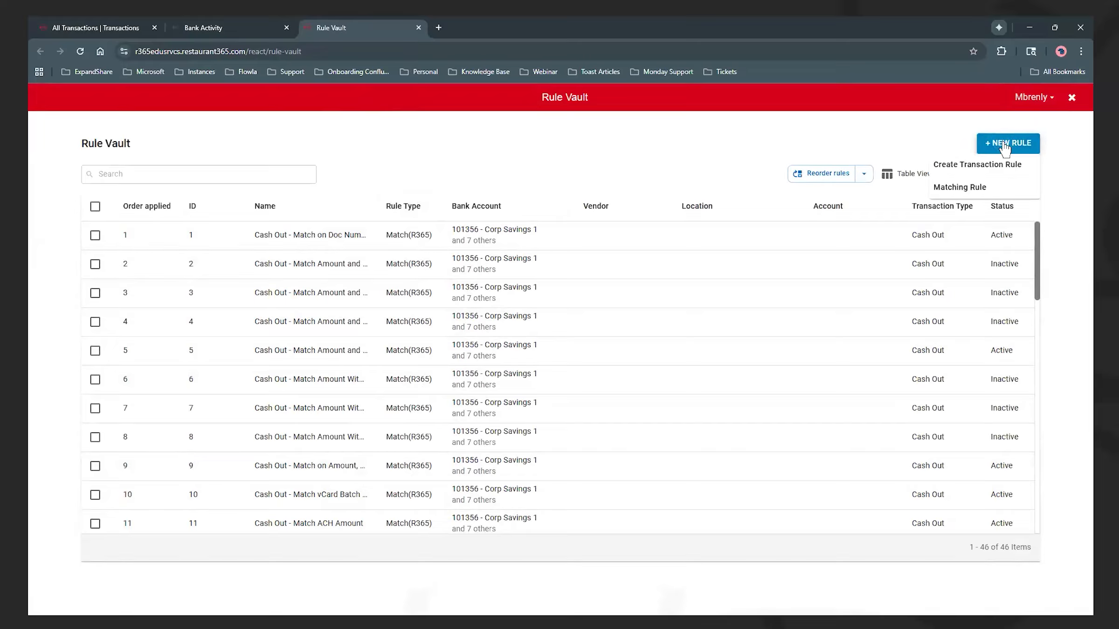
pyautogui.click(988, 166)
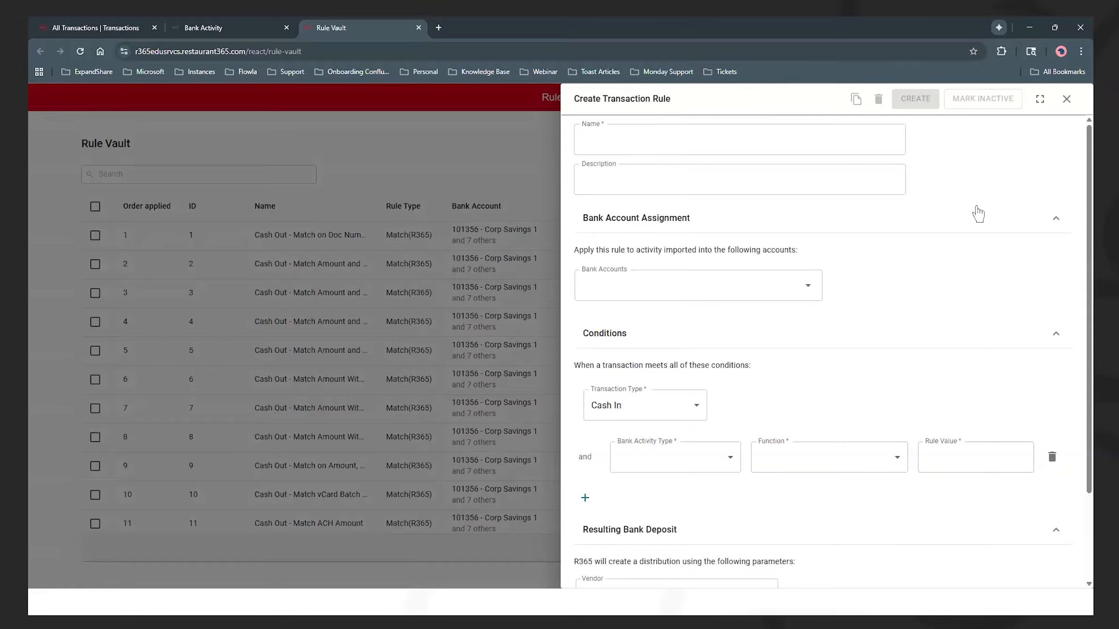
# Look over the credit card fee entries in the bank activity and name the new transaction rule Credit Fee
pyautogui.click(212, 29)
pyautogui.click(440, 227)
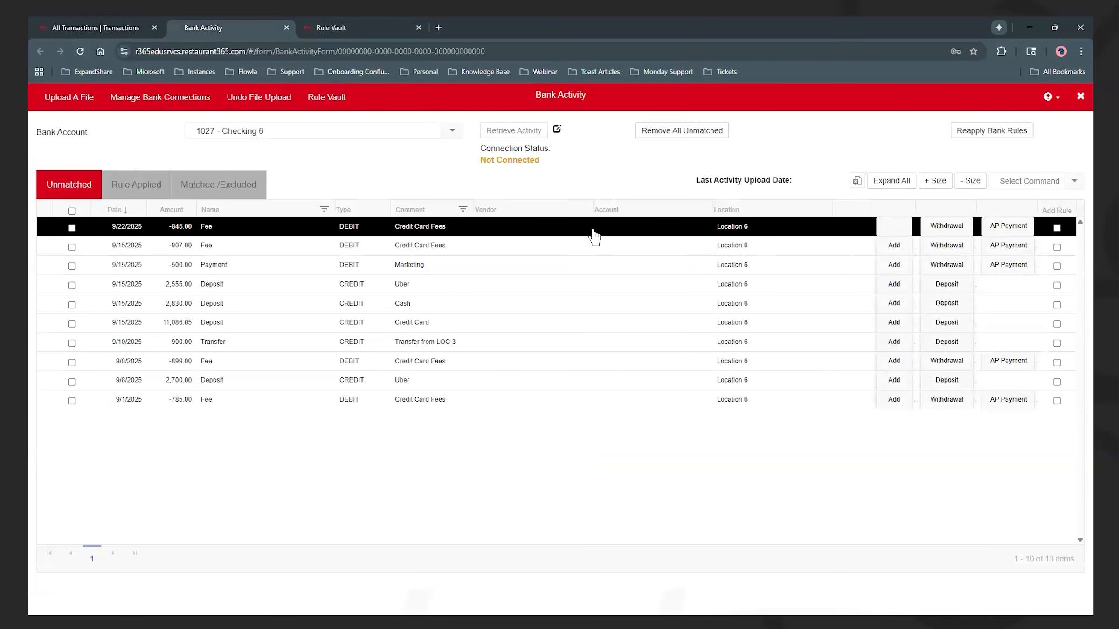
pyautogui.click(646, 243)
pyautogui.click(372, 26)
pyautogui.click(653, 146)
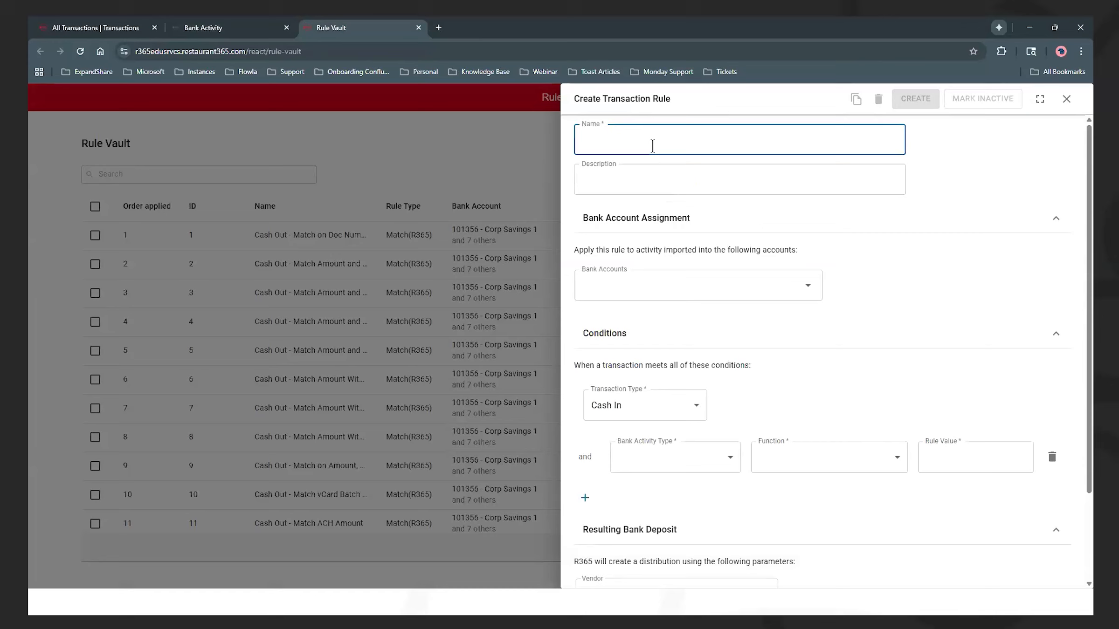
pyautogui.write('Credit Fee')
# Assign the Credit Fee rule to the Checking 6 bank account
pyautogui.click(815, 287)
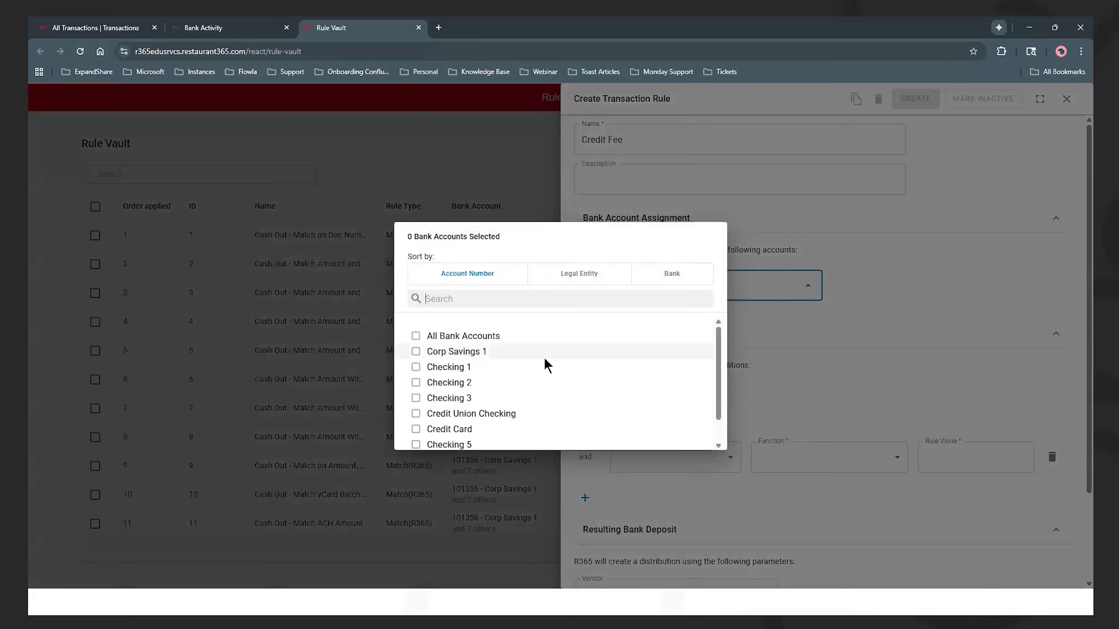
pyautogui.scroll(-1, 545, 365)
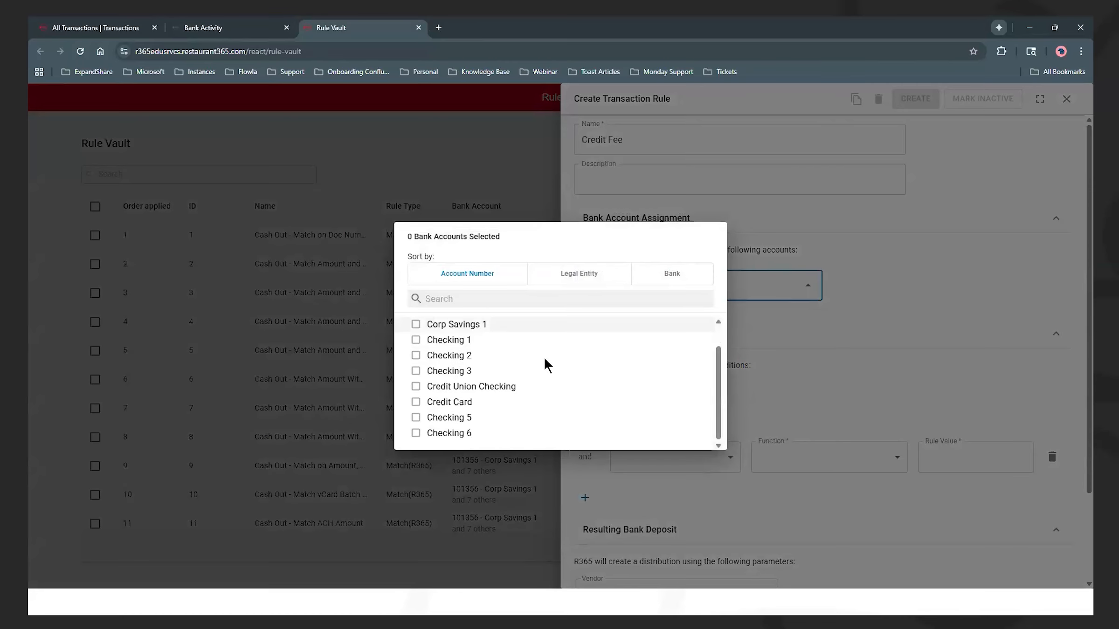
pyautogui.click(415, 431)
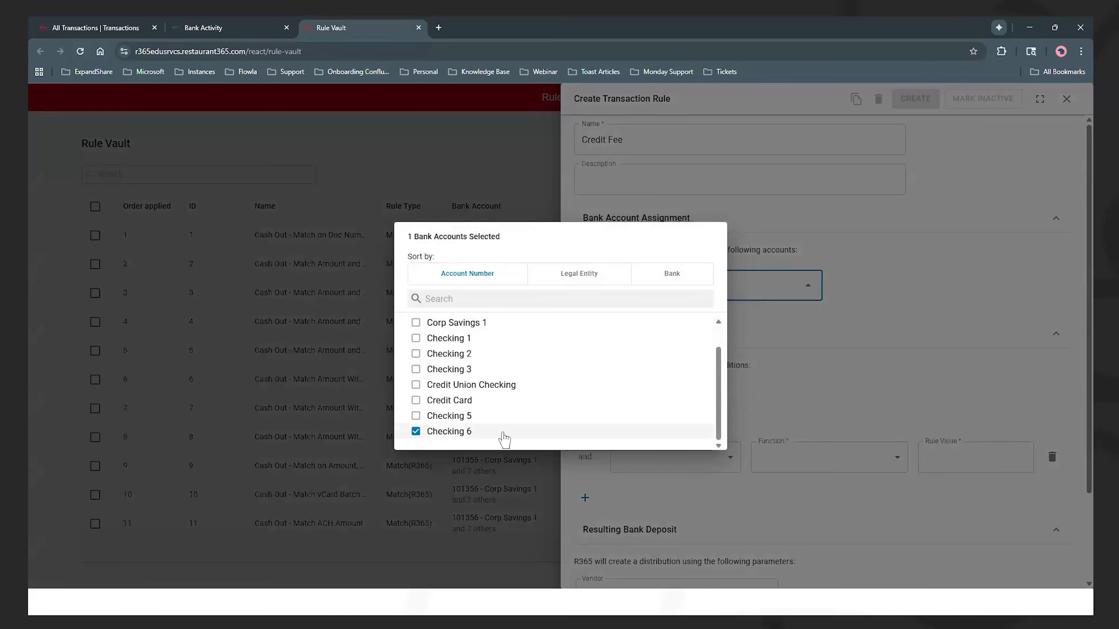
pyautogui.click(885, 358)
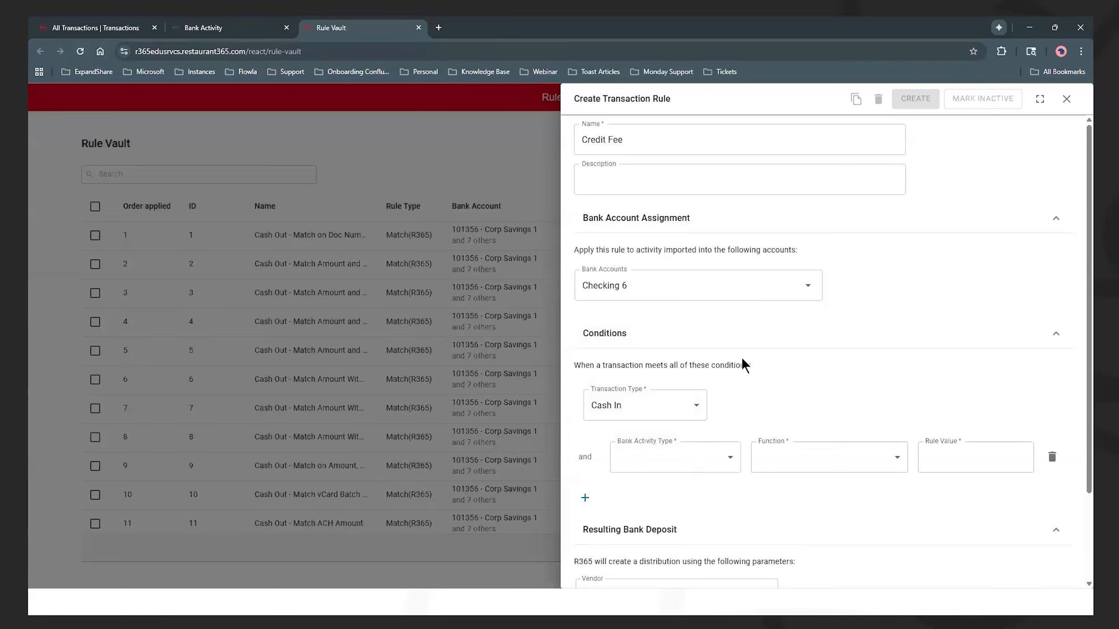
# Set the transaction type in the rule's conditions to Cash Out
pyautogui.scroll(-2, 741, 358)
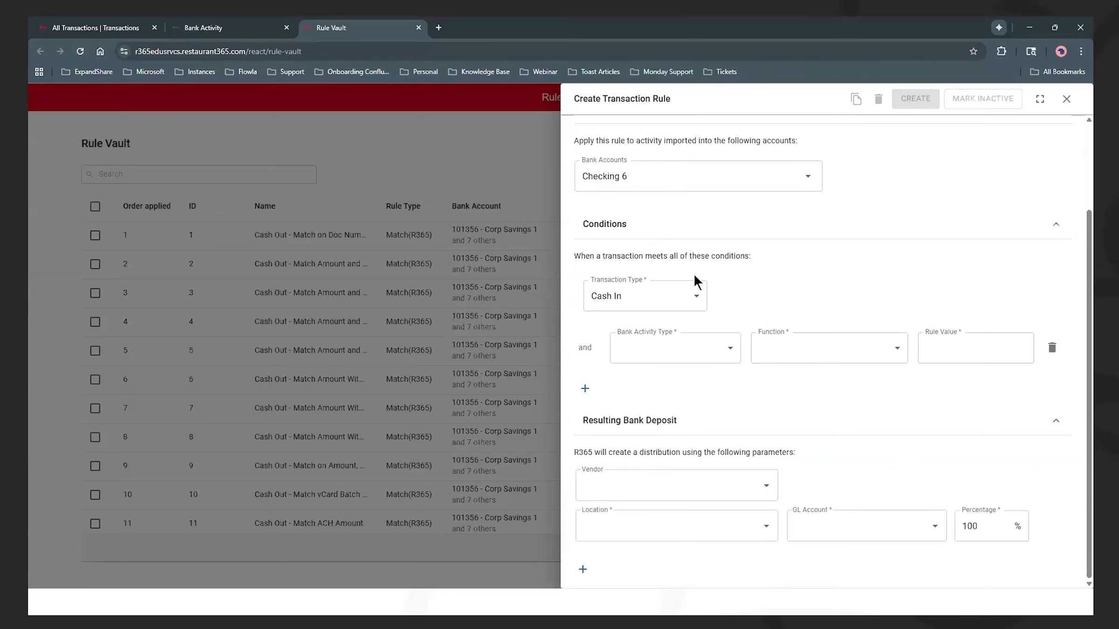
pyautogui.click(690, 292)
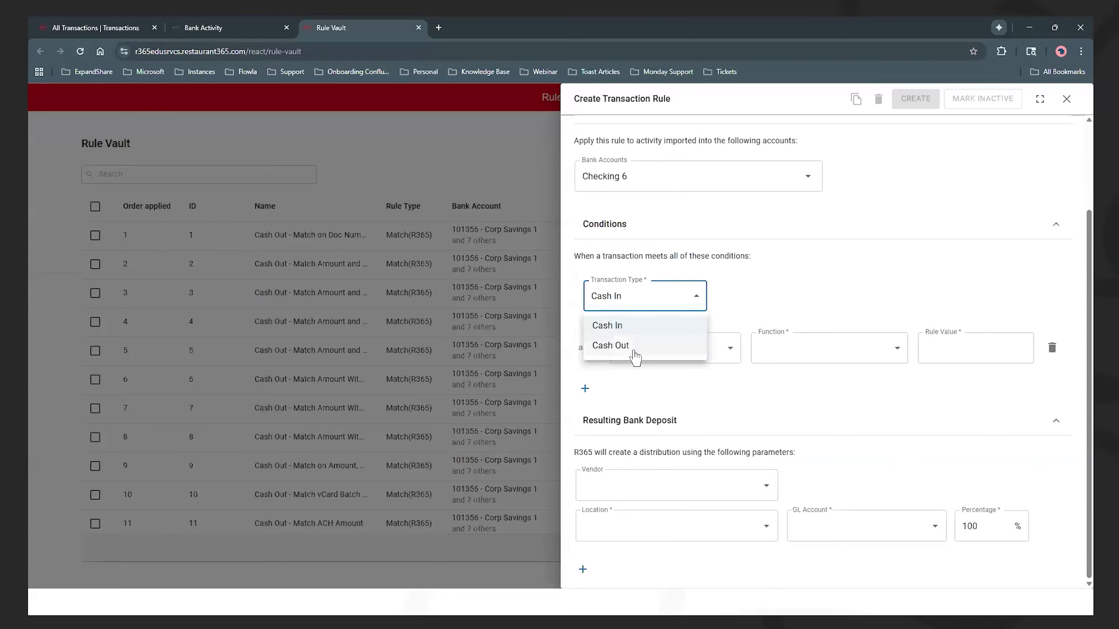
pyautogui.click(611, 345)
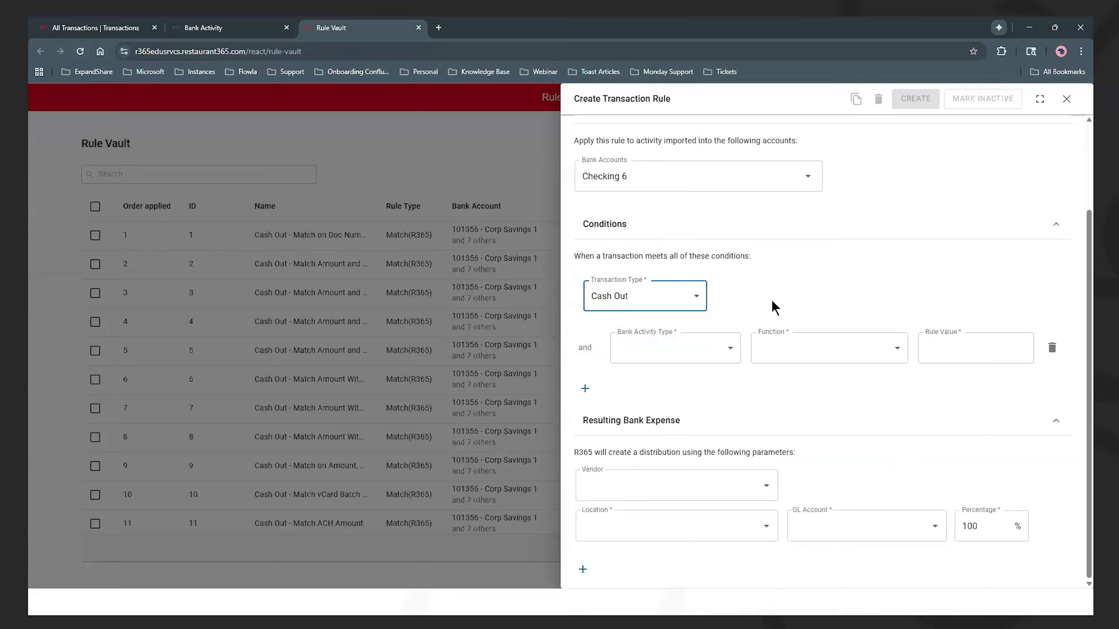
# Check the fee entries in the bank activity and add a rule condition that Name is Equal To Fee
pyautogui.click(220, 27)
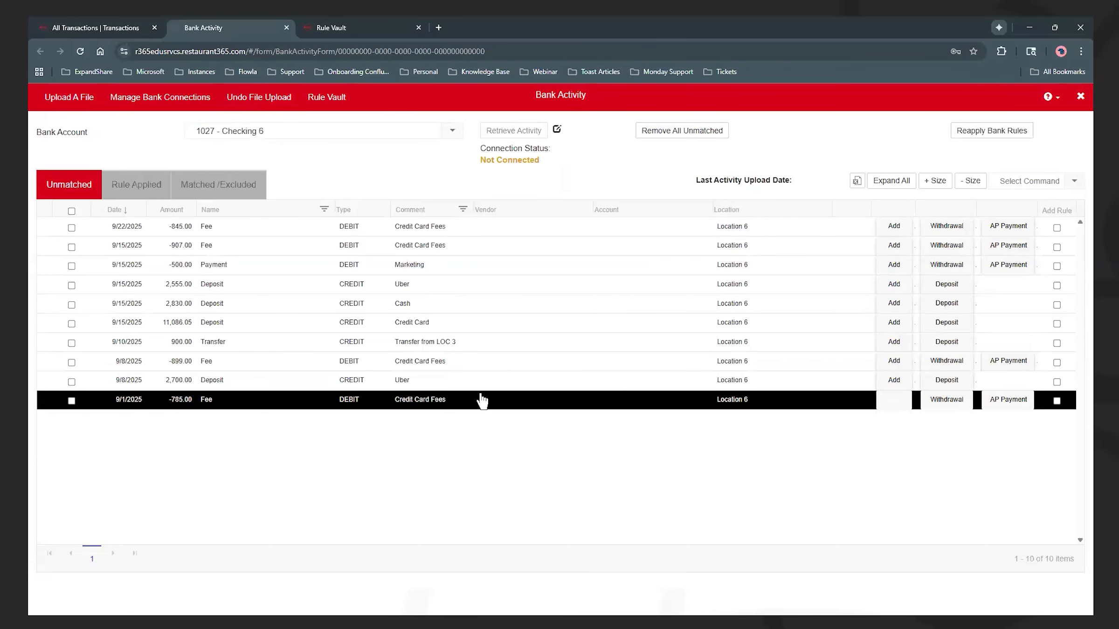
pyautogui.click(356, 27)
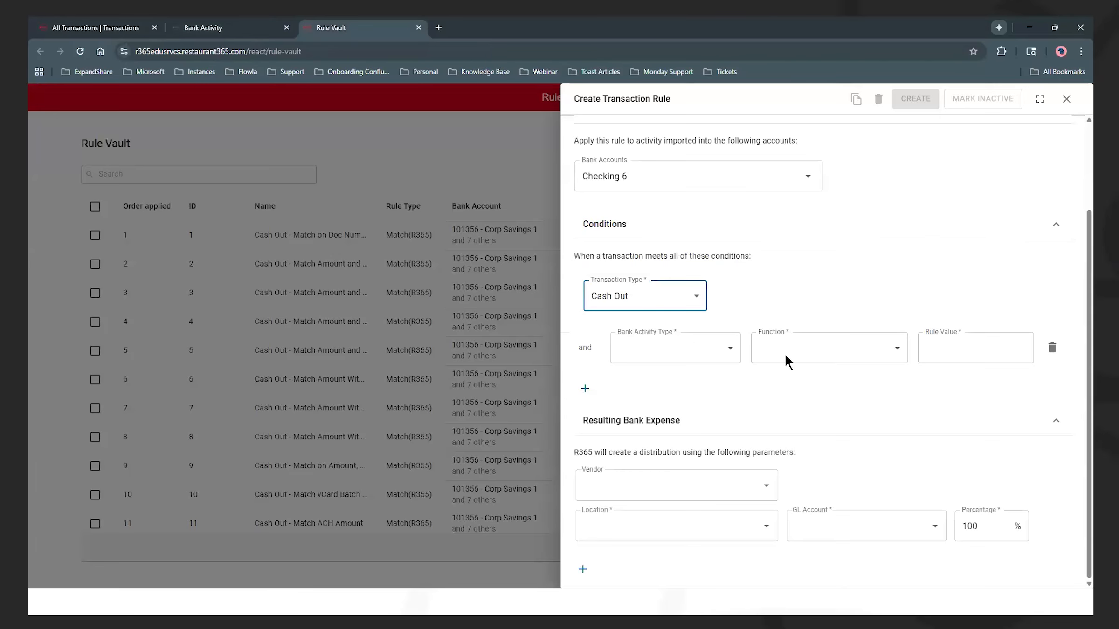
pyautogui.click(731, 356)
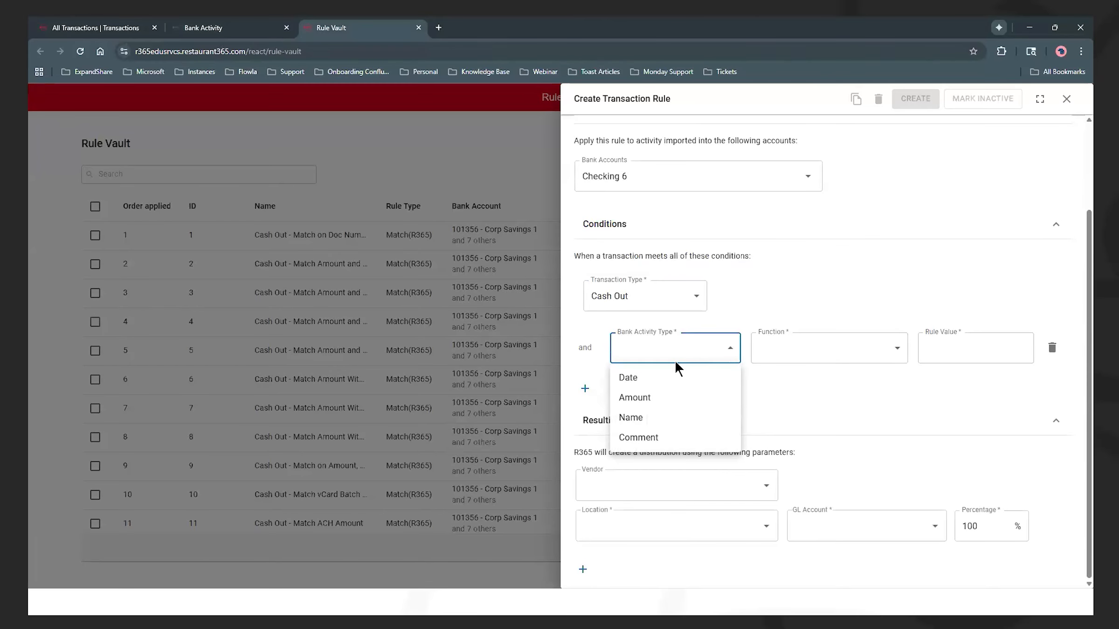
pyautogui.click(655, 418)
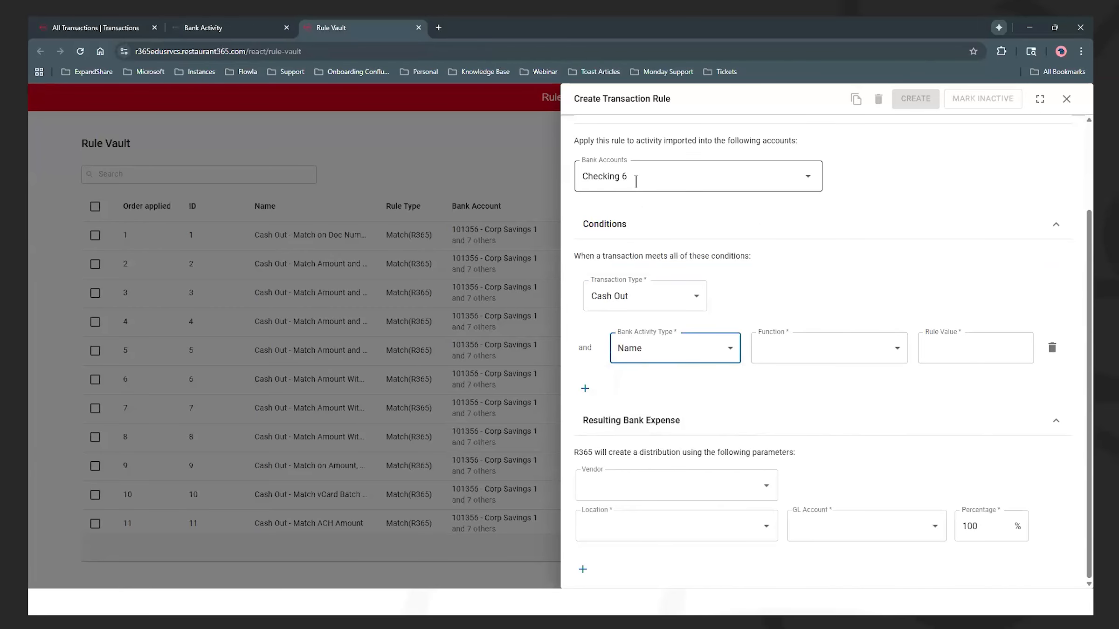
pyautogui.click(829, 358)
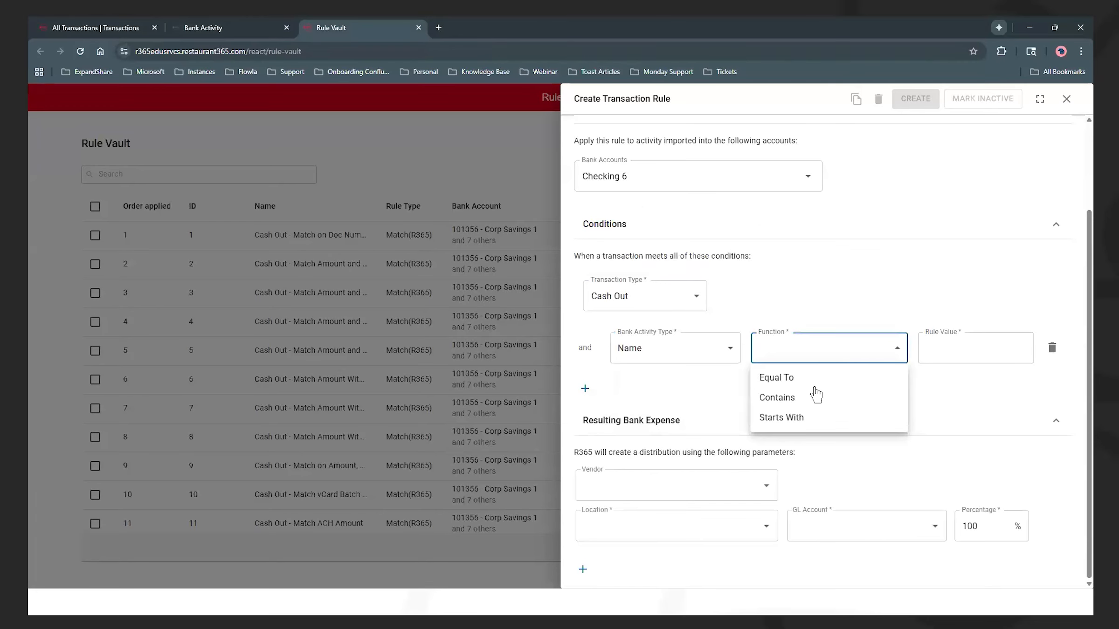
pyautogui.click(776, 378)
pyautogui.click(942, 359)
pyautogui.write('Fee')
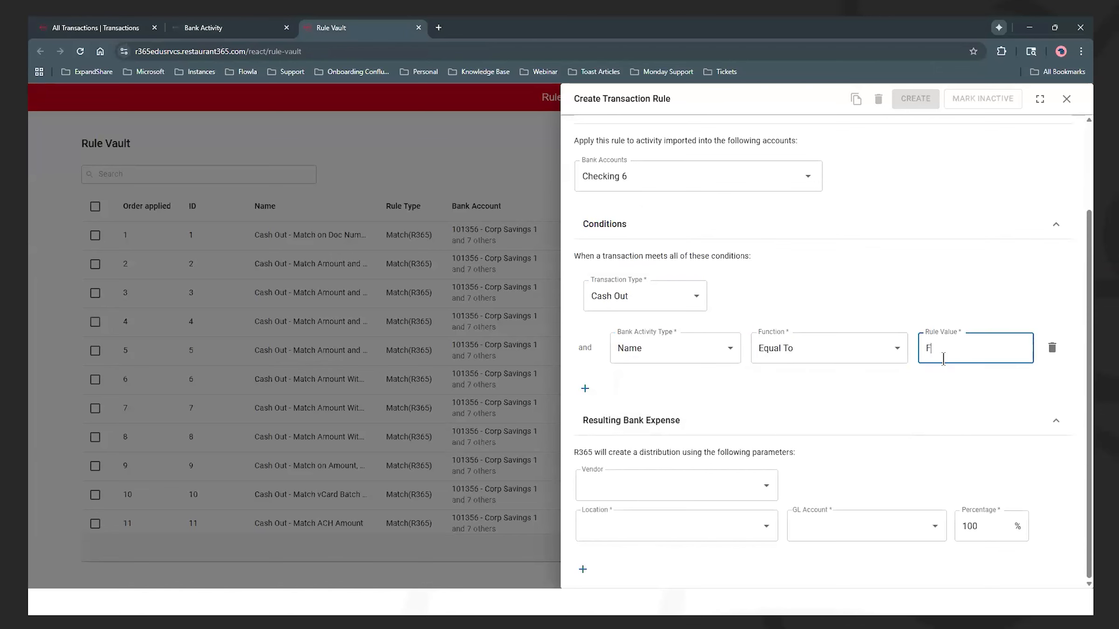
# Add a second rule condition that Comment Contains Credit Card and compare it with the comments in the bank activity
pyautogui.click(585, 389)
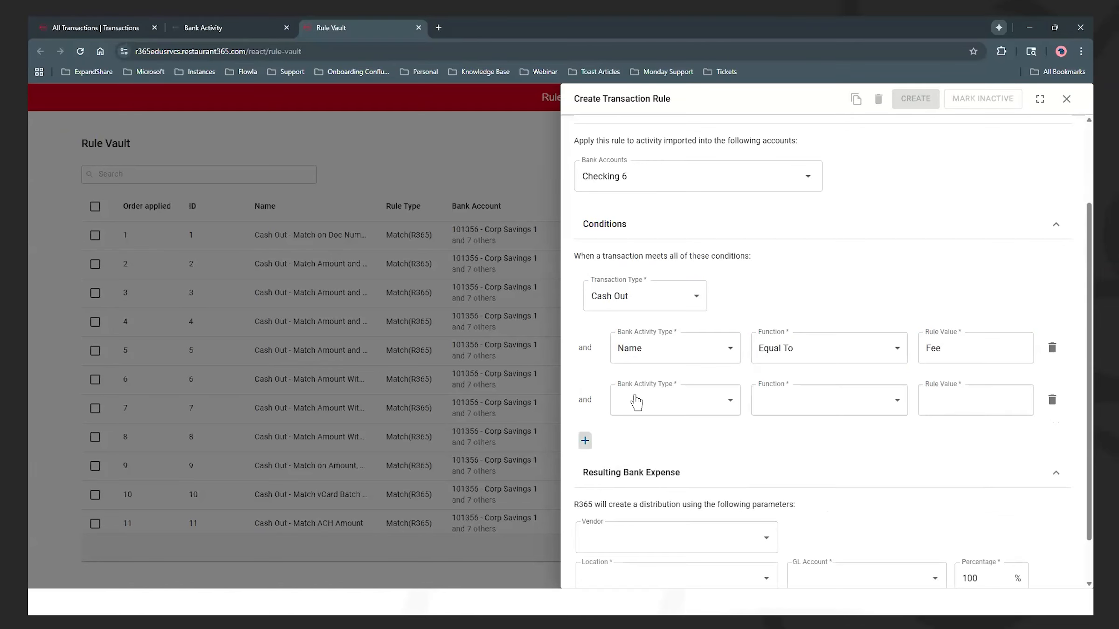
pyautogui.click(661, 400)
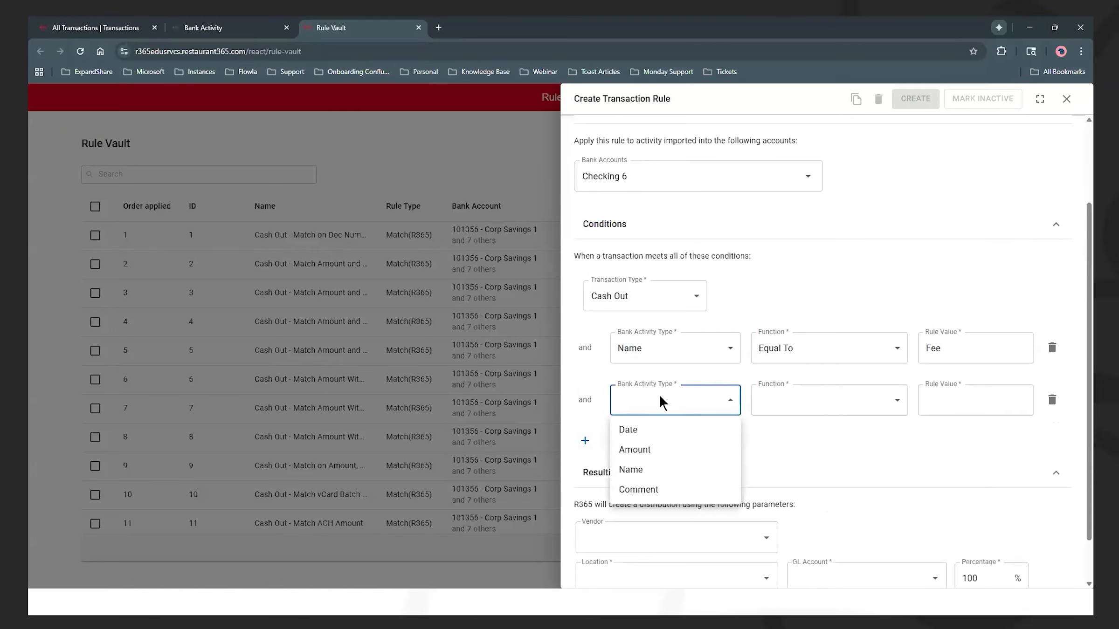
pyautogui.click(662, 489)
pyautogui.click(803, 406)
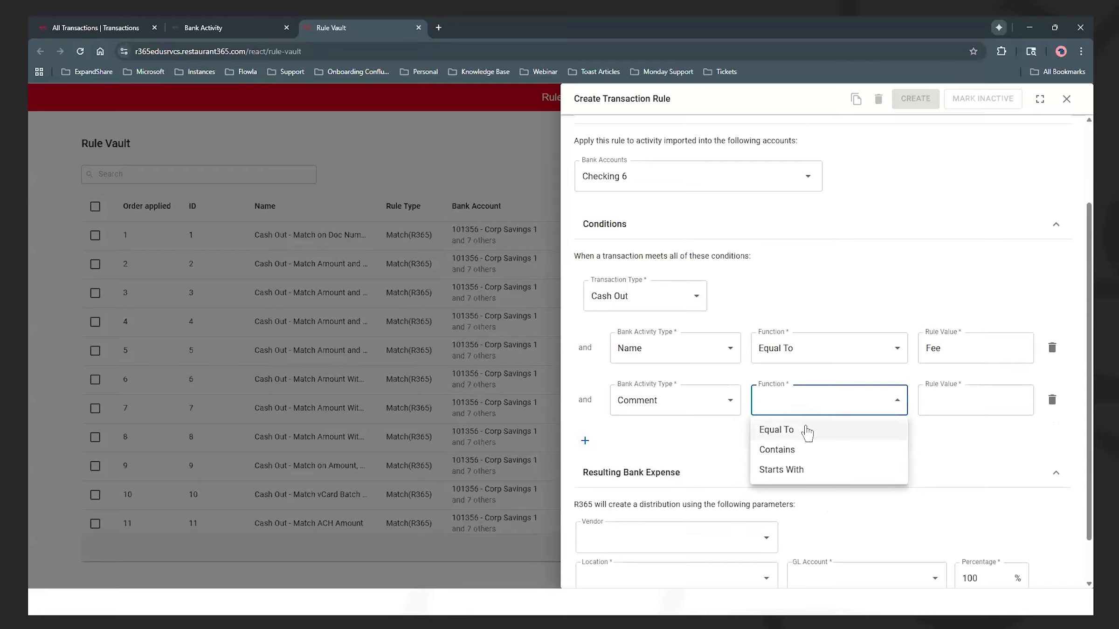
pyautogui.click(804, 451)
pyautogui.click(973, 395)
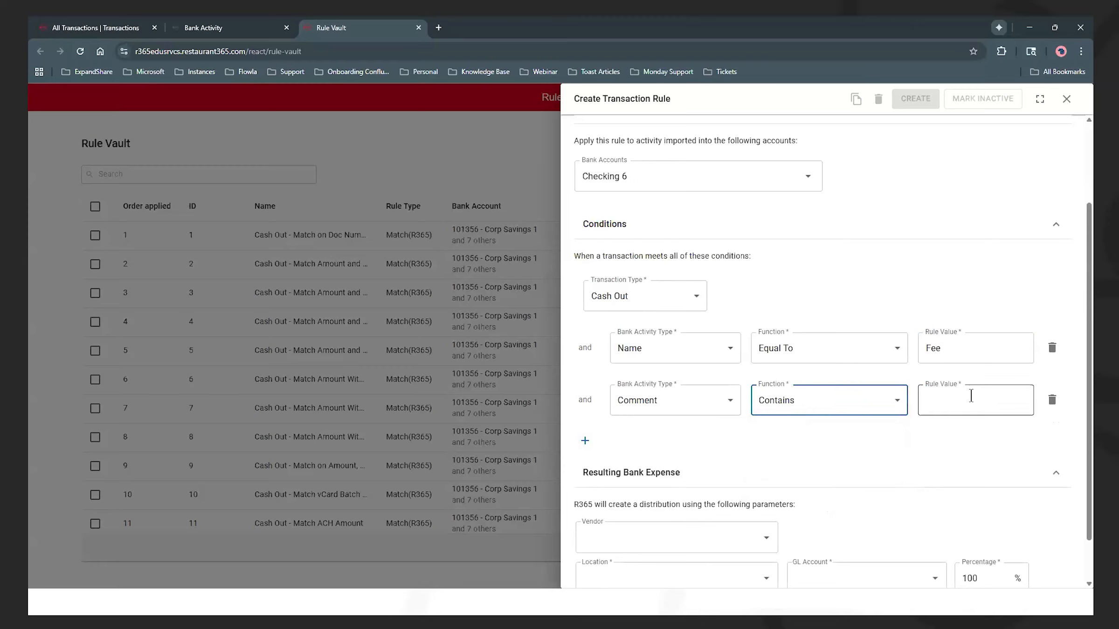
pyautogui.write('Cred')
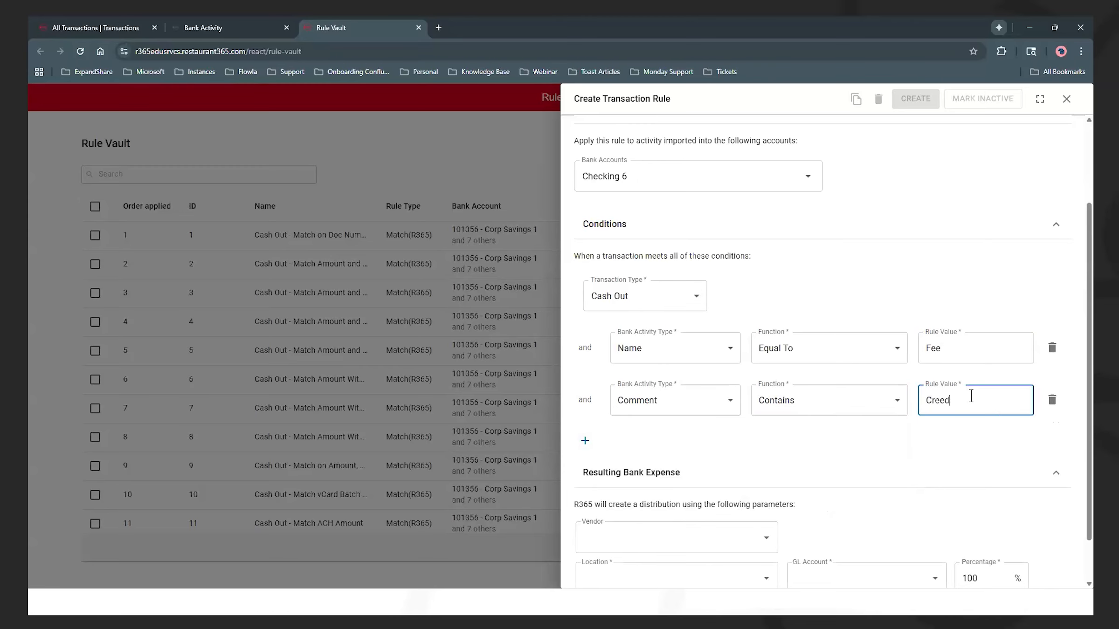
pyautogui.write('it Card')
pyautogui.click(205, 28)
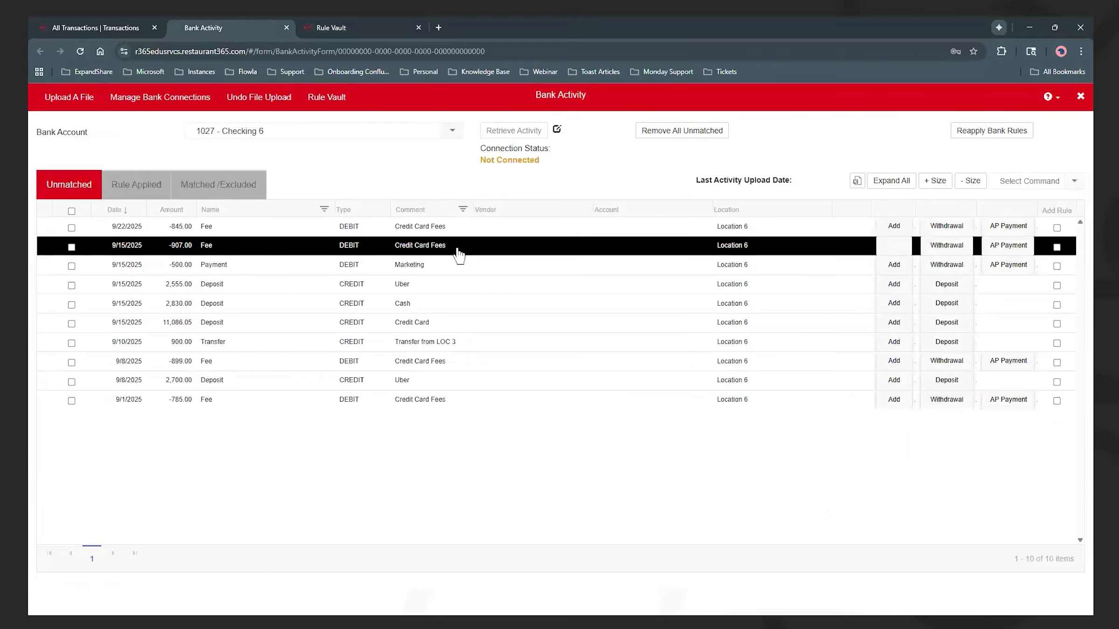
pyautogui.click(354, 34)
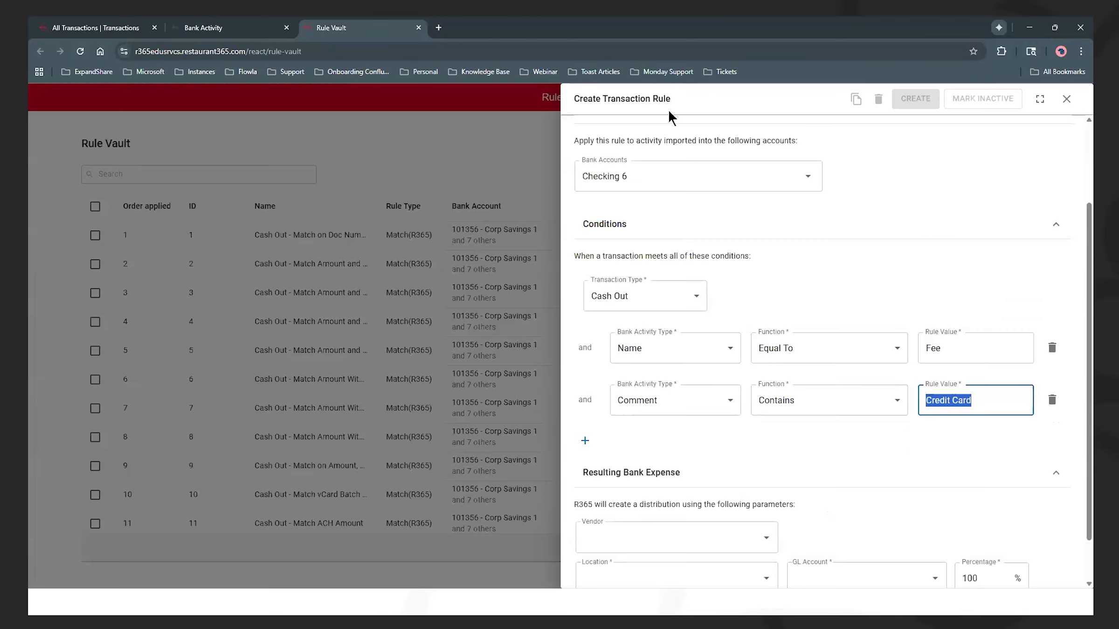
# Set the resulting bank expense to Location 6 and GL account 7518 - Credit Card Fees, and create the rule
pyautogui.scroll(-1, 740, 451)
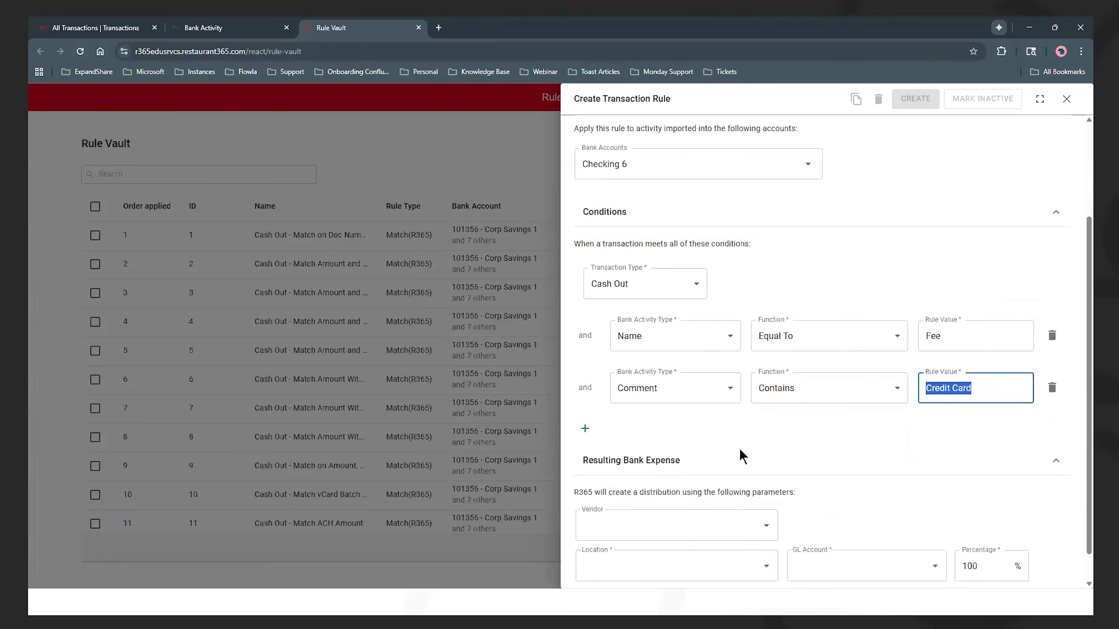
pyautogui.scroll(-1, 741, 456)
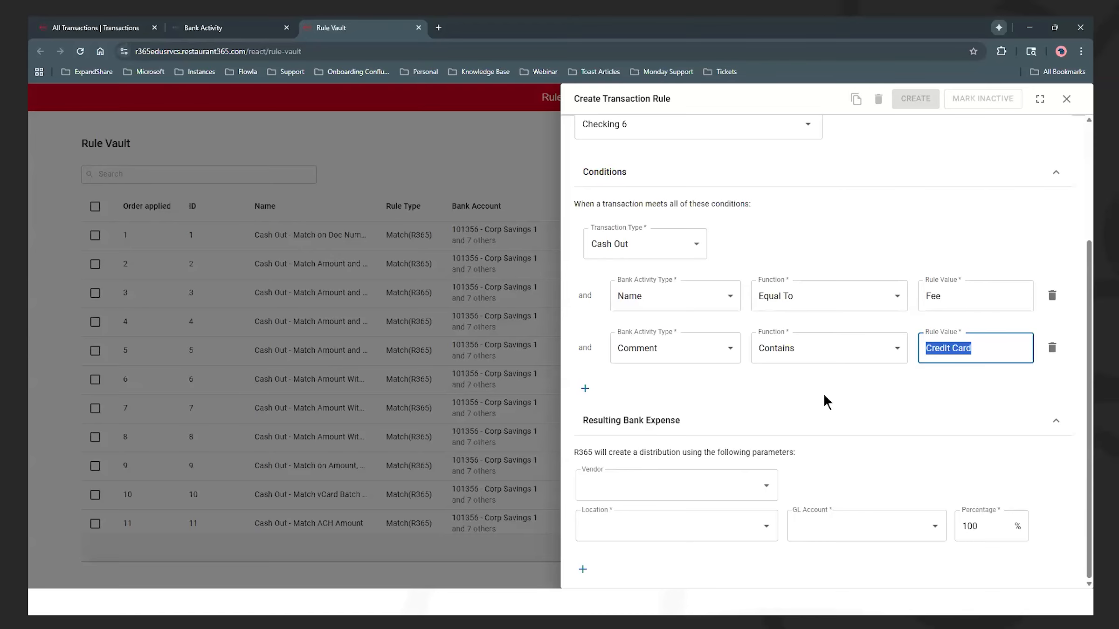
pyautogui.click(769, 532)
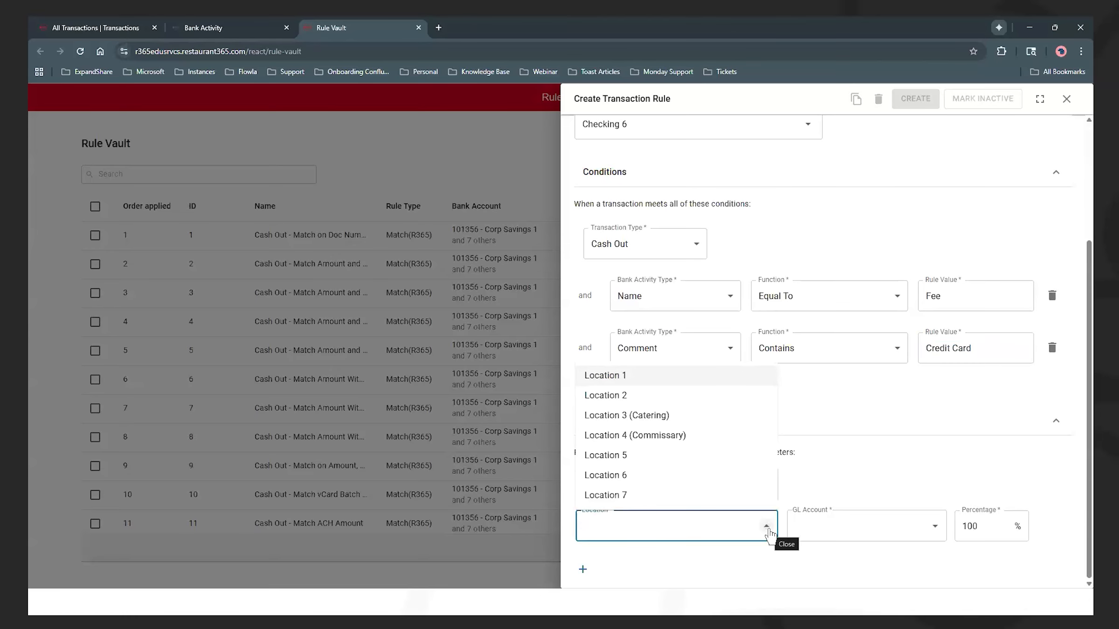
pyautogui.click(669, 474)
pyautogui.click(890, 526)
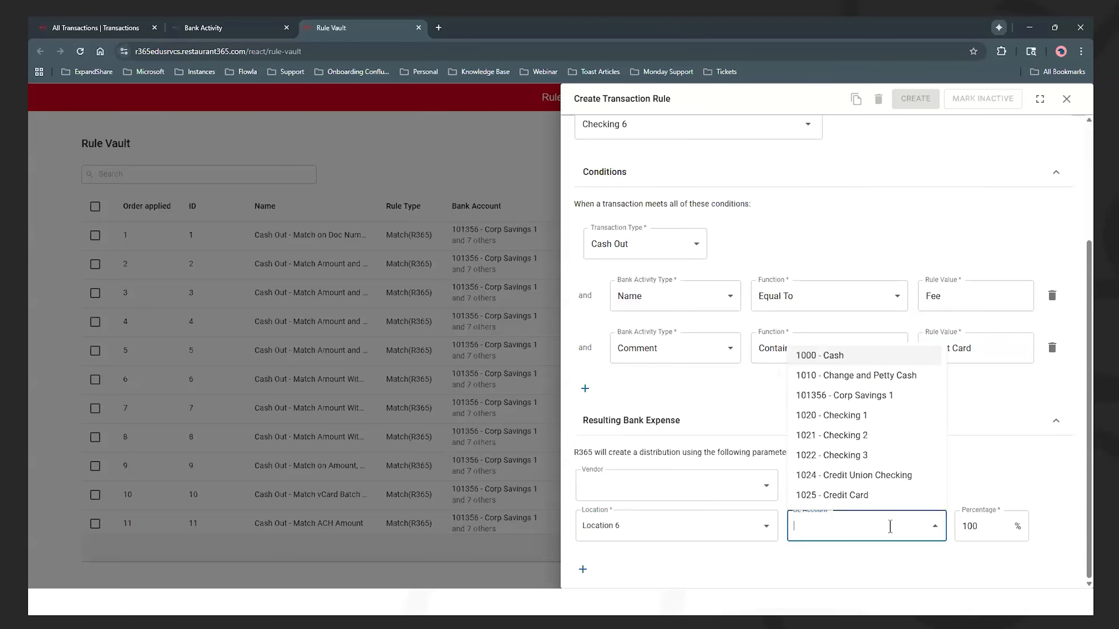
pyautogui.write('credi')
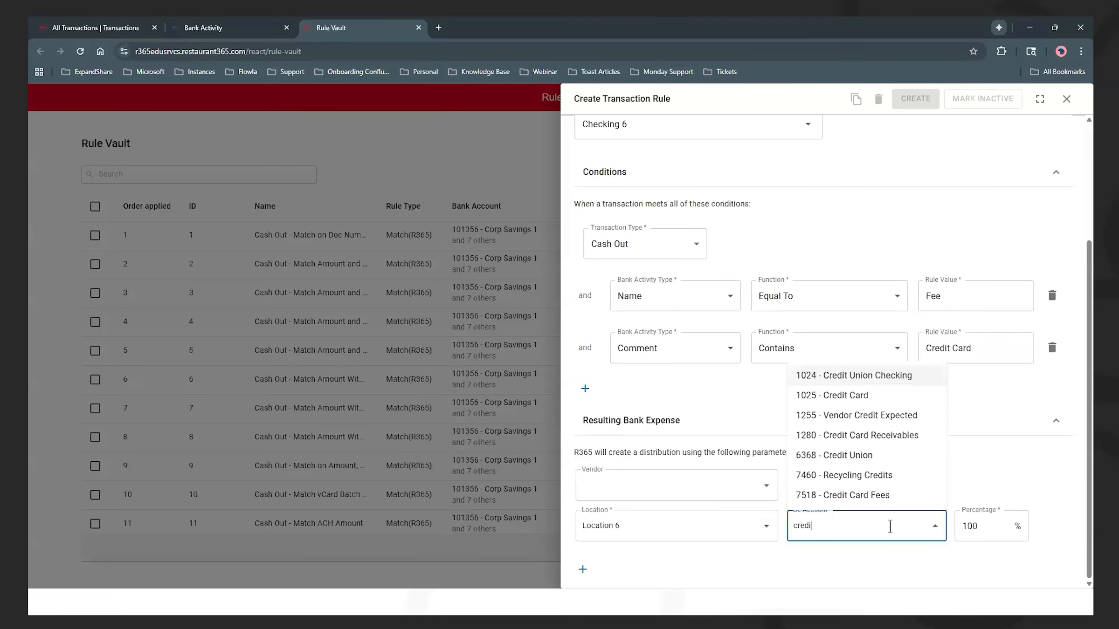
pyautogui.click(884, 494)
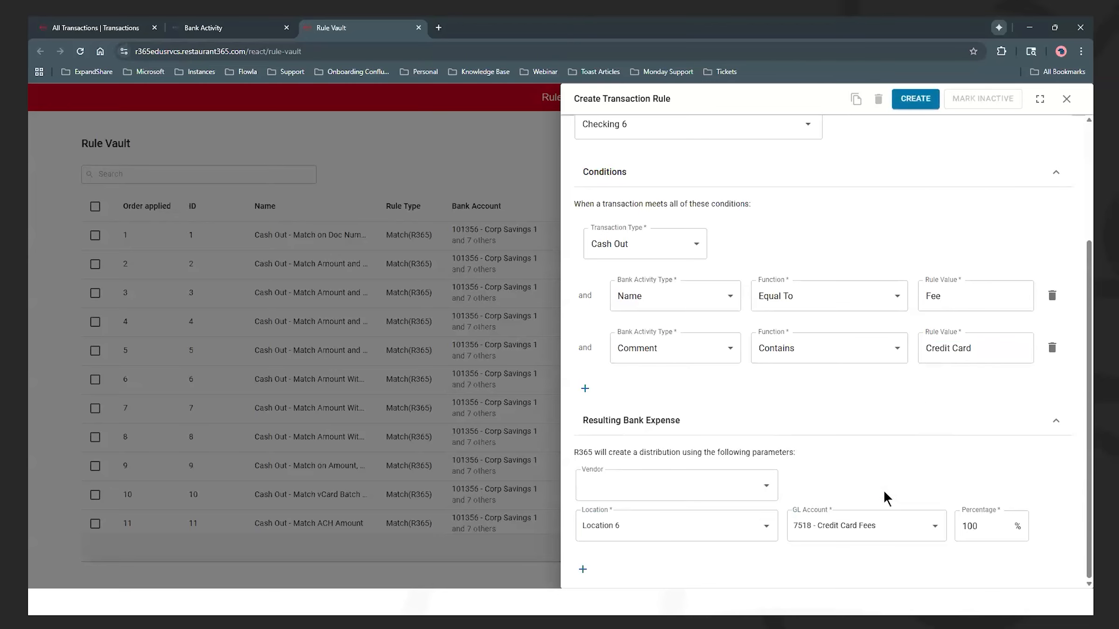
pyautogui.scroll(5, 884, 491)
pyautogui.click(913, 99)
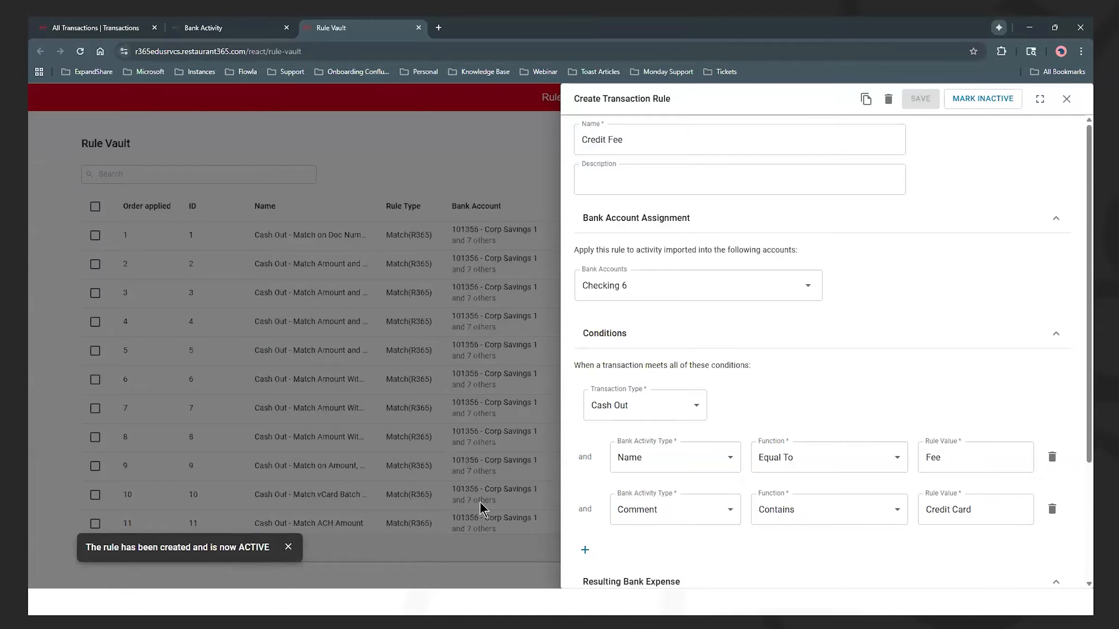
# Reapply the bank rules to the Checking 6 bank activity and open the rule-applied entries
pyautogui.click(237, 31)
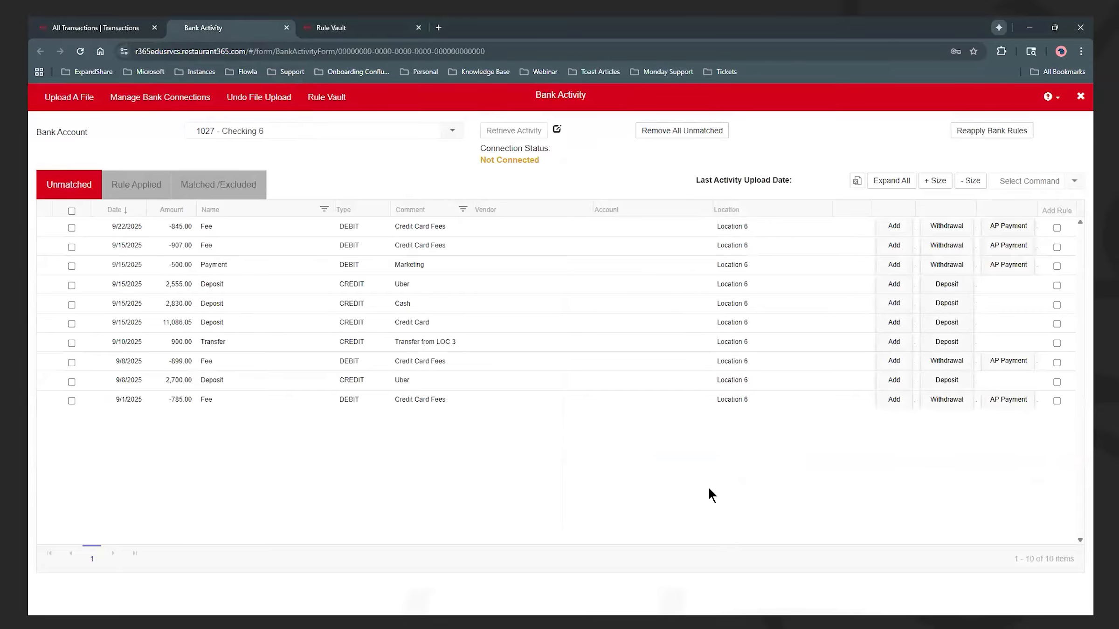
pyautogui.click(1002, 133)
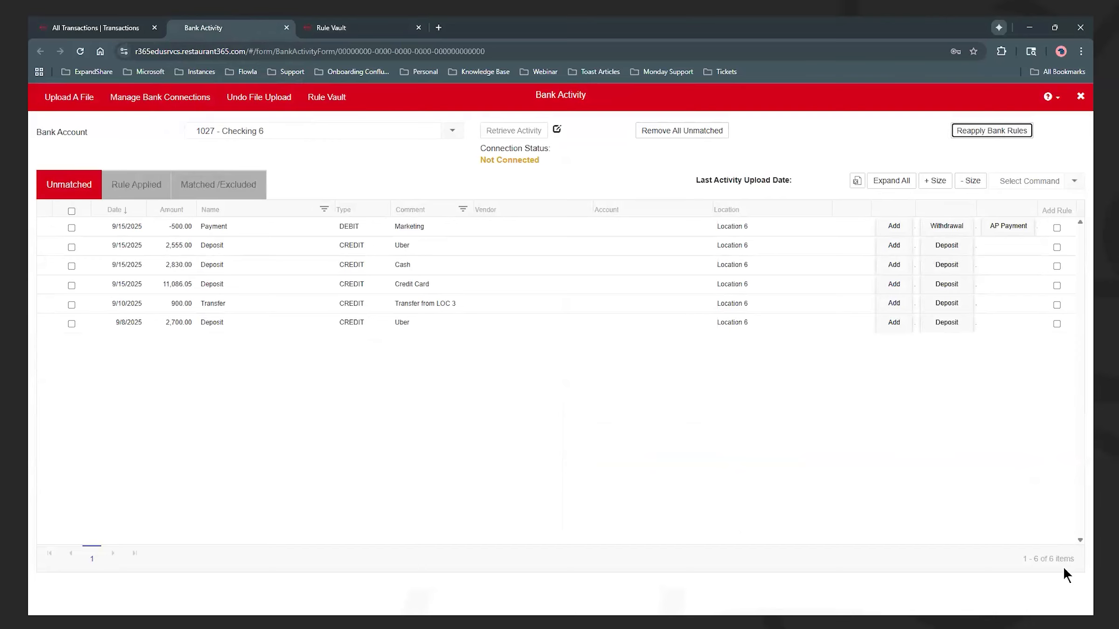
pyautogui.click(140, 189)
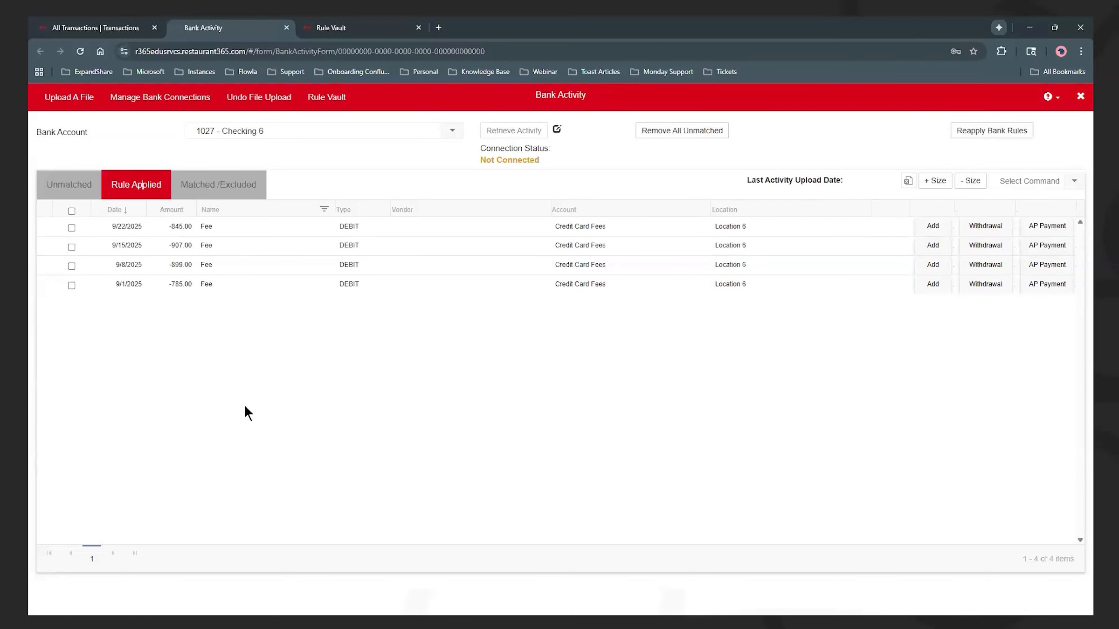
# Add all the rule-applied credit card fee entries in bulk, then review the matched and the remaining unmatched activity
pyautogui.click(71, 211)
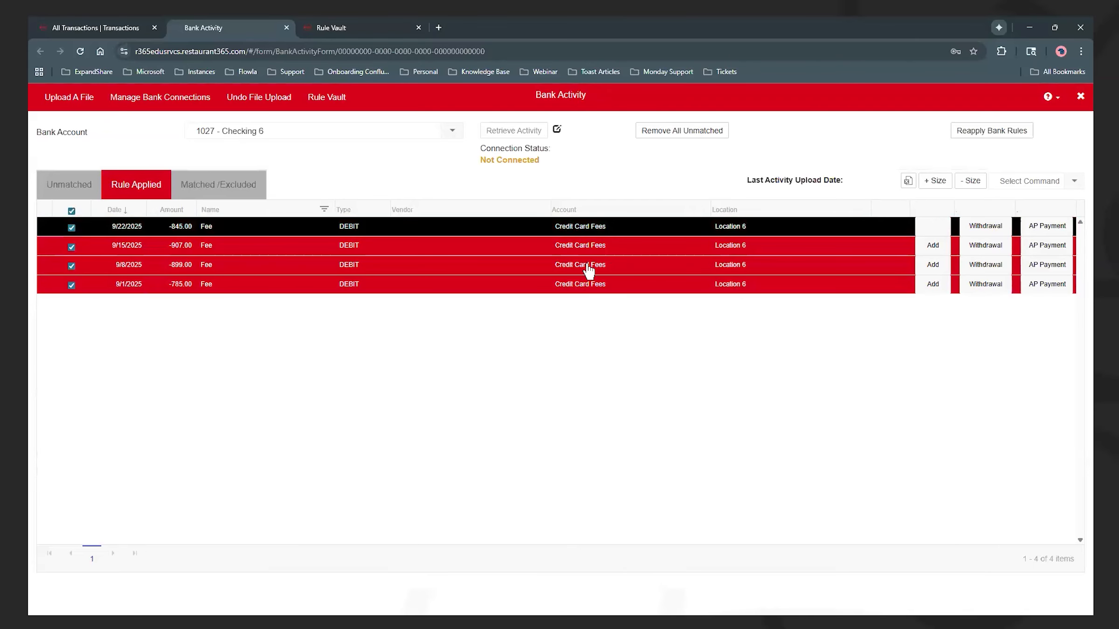
pyautogui.click(1072, 181)
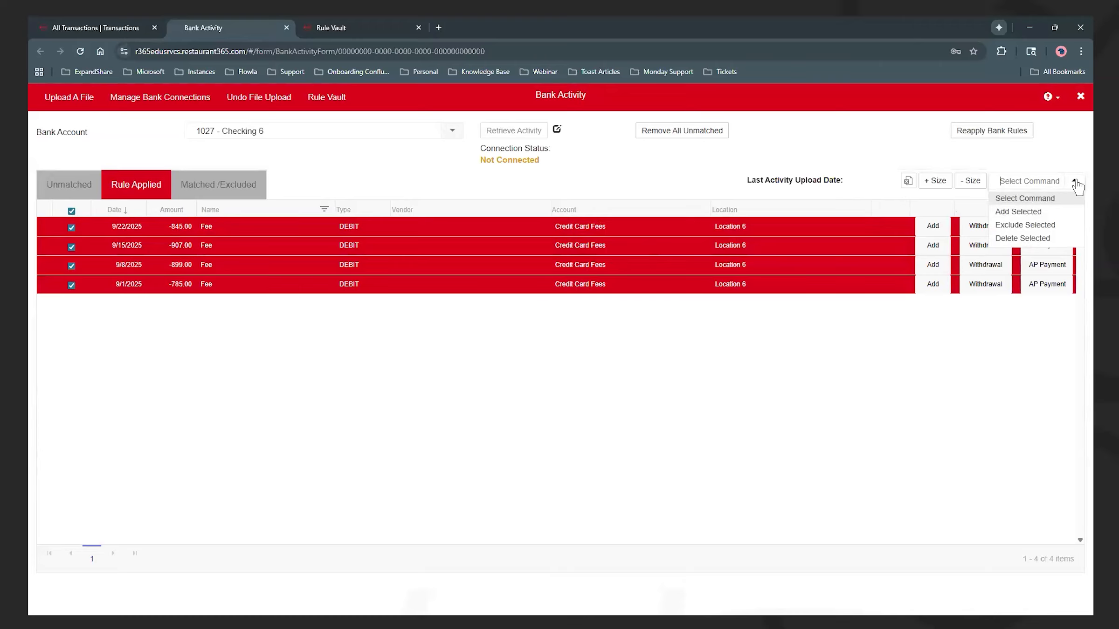
pyautogui.click(1026, 211)
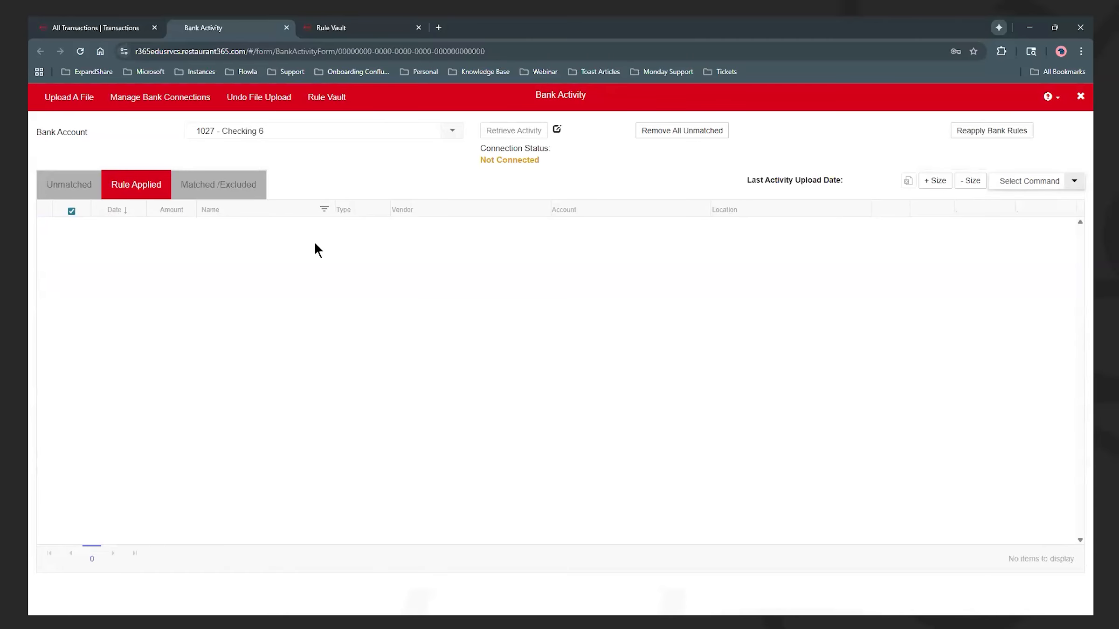
pyautogui.click(227, 196)
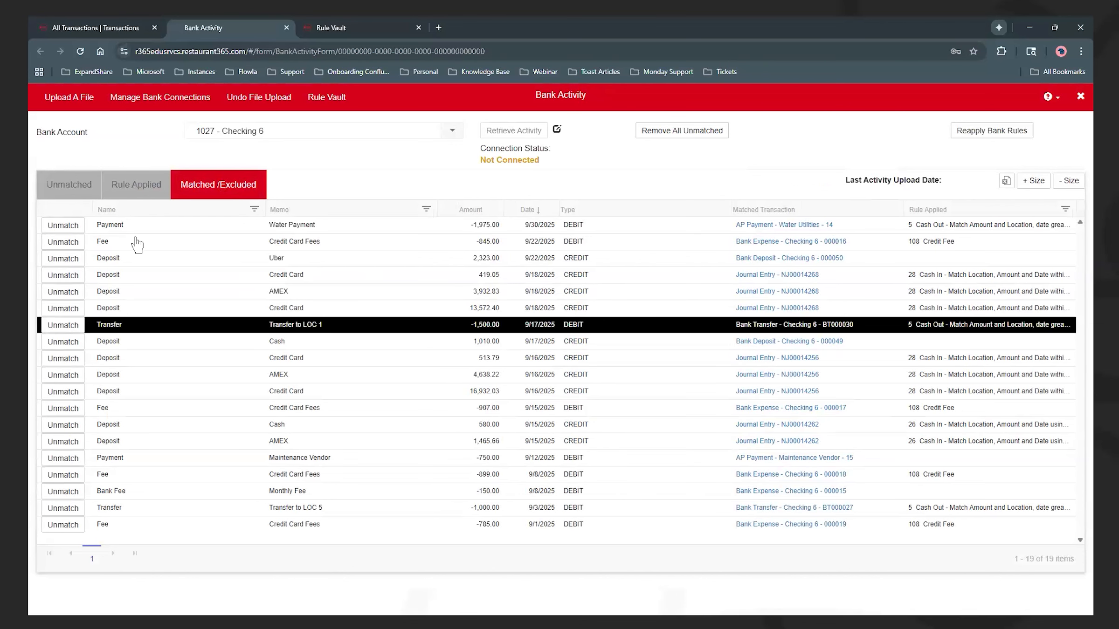
pyautogui.click(60, 185)
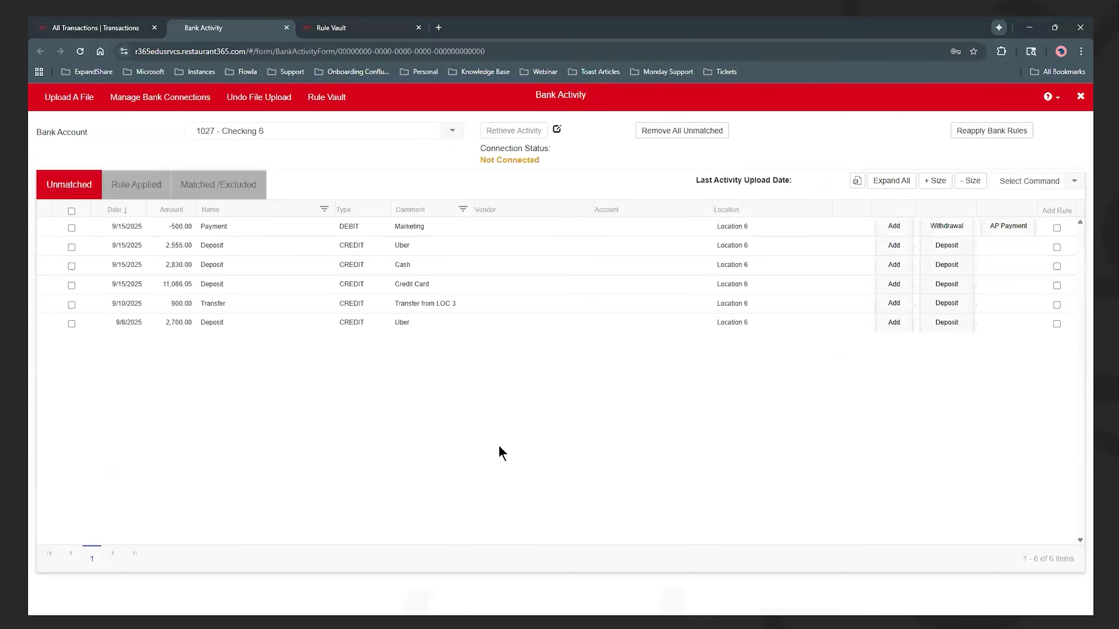